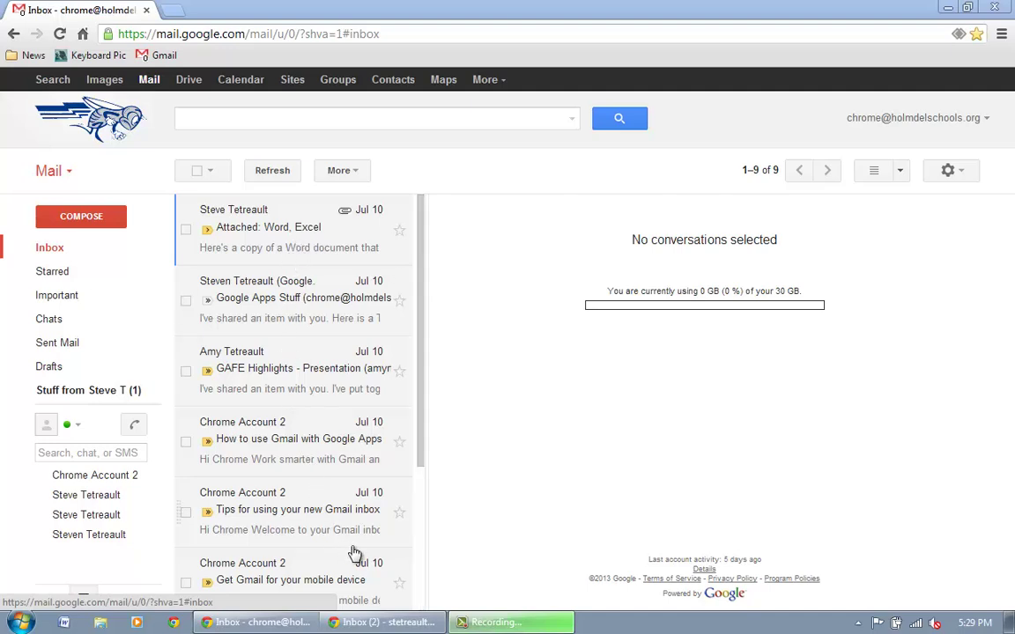
{"action": "left_click_drag", "start_coordinate": [421, 385], "coordinate": [520, 176]}
{"action": "left_click", "coordinate": [758, 174]}
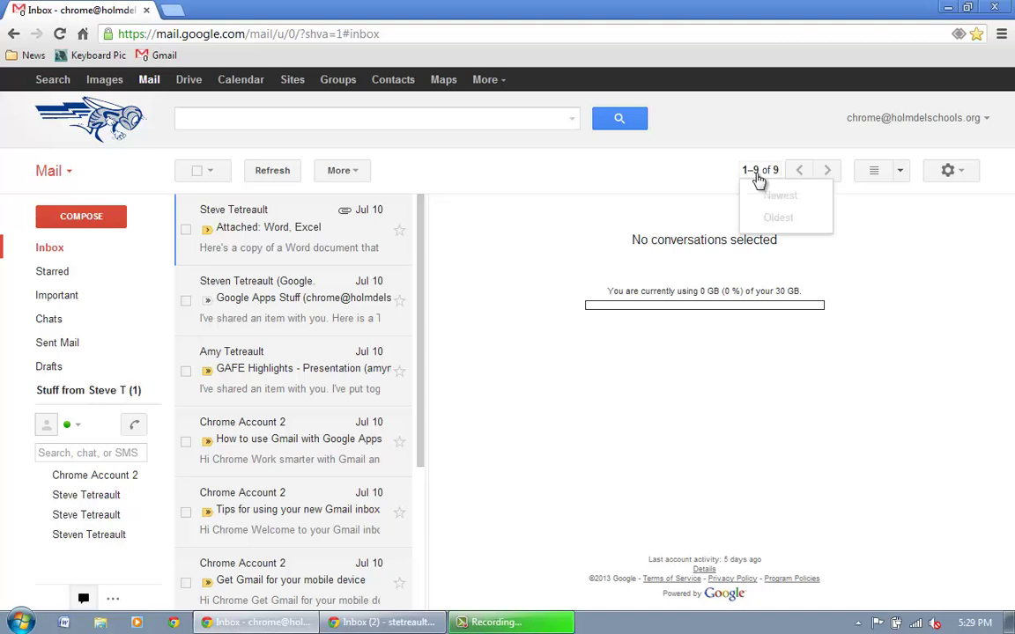
{"action": "left_click", "coordinate": [757, 176]}
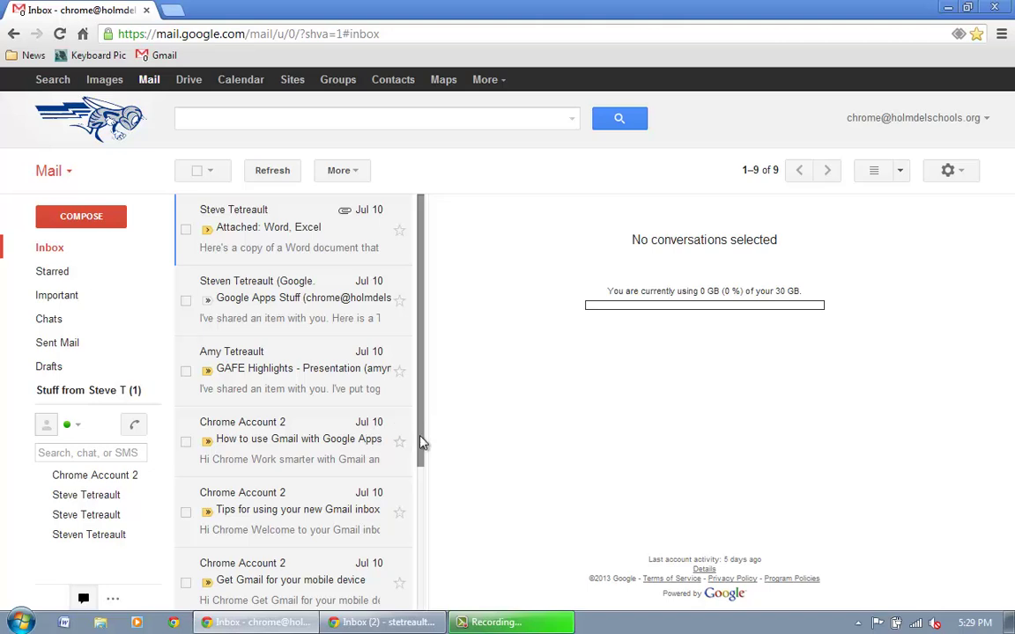
- Open the "Request for meeting" message, then open the "G/T PLC Appointment" message and delete it from the inbox
{"action": "left_click_drag", "start_coordinate": [421, 441], "coordinate": [414, 579]}
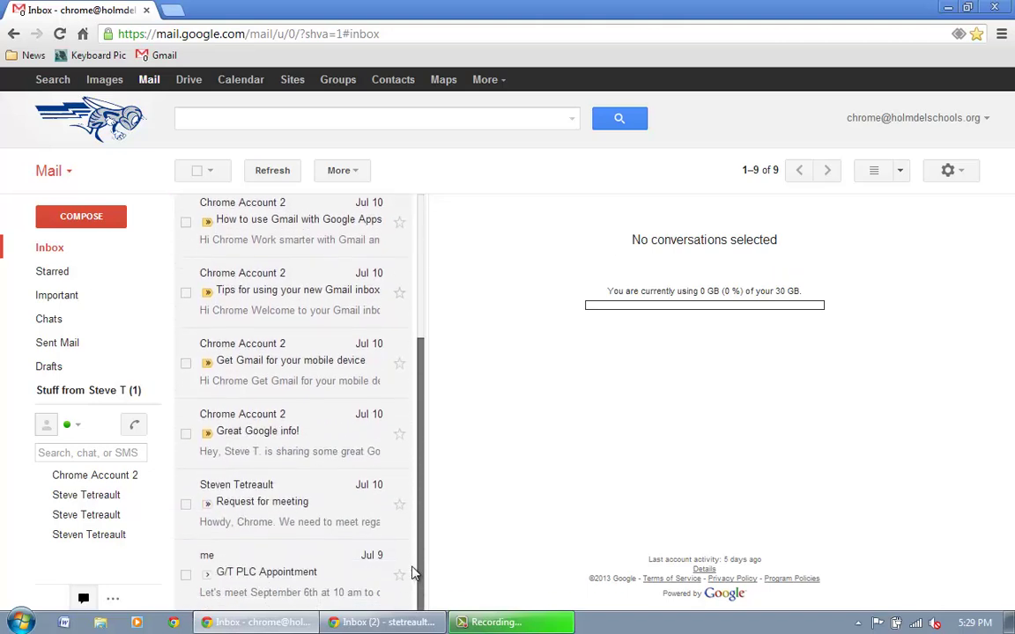
{"action": "left_click", "coordinate": [256, 503]}
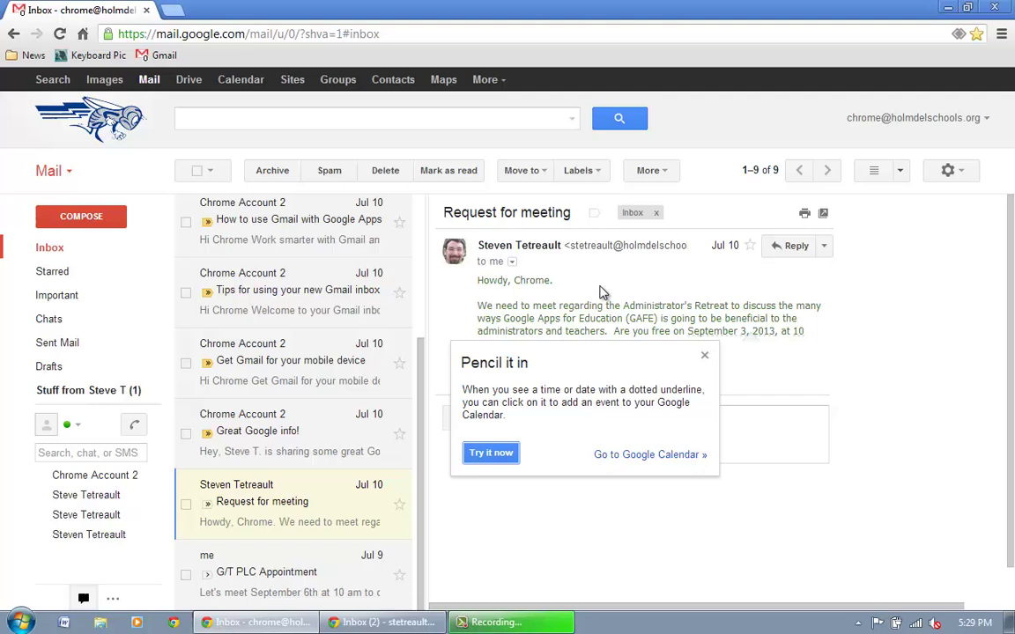
{"action": "left_click", "coordinate": [280, 568]}
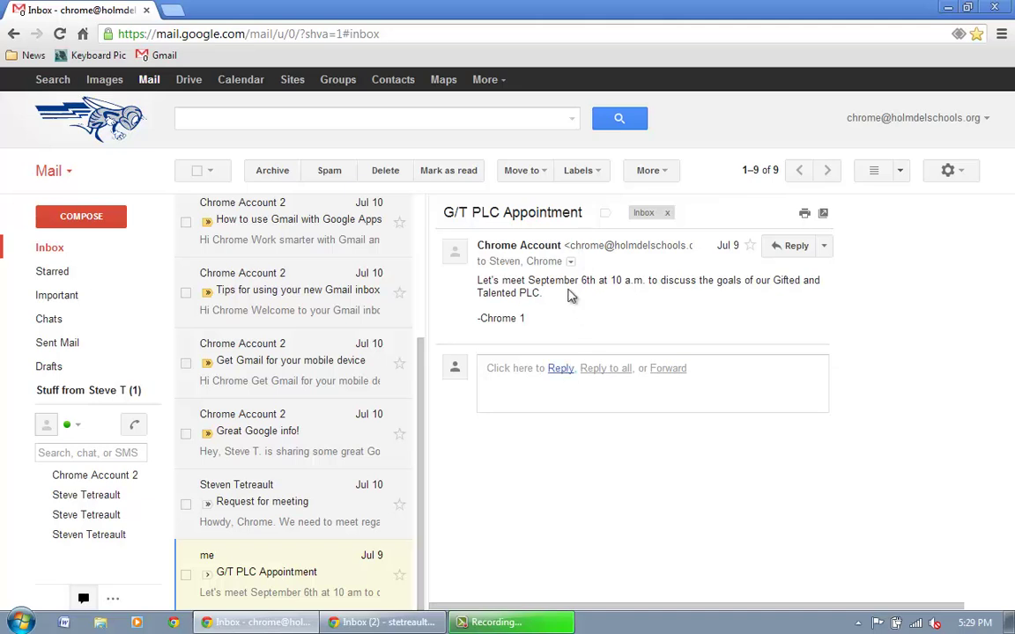
{"action": "left_click", "coordinate": [385, 171]}
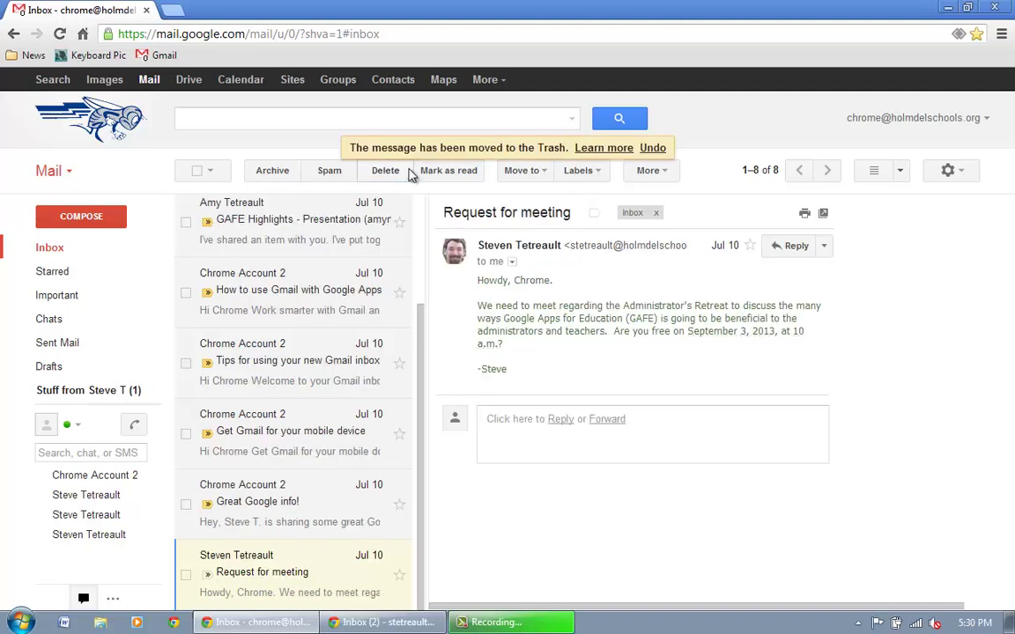
- Open the Trash folder and permanently delete all the messages in it
{"action": "mouse_move", "coordinate": [68, 335]}
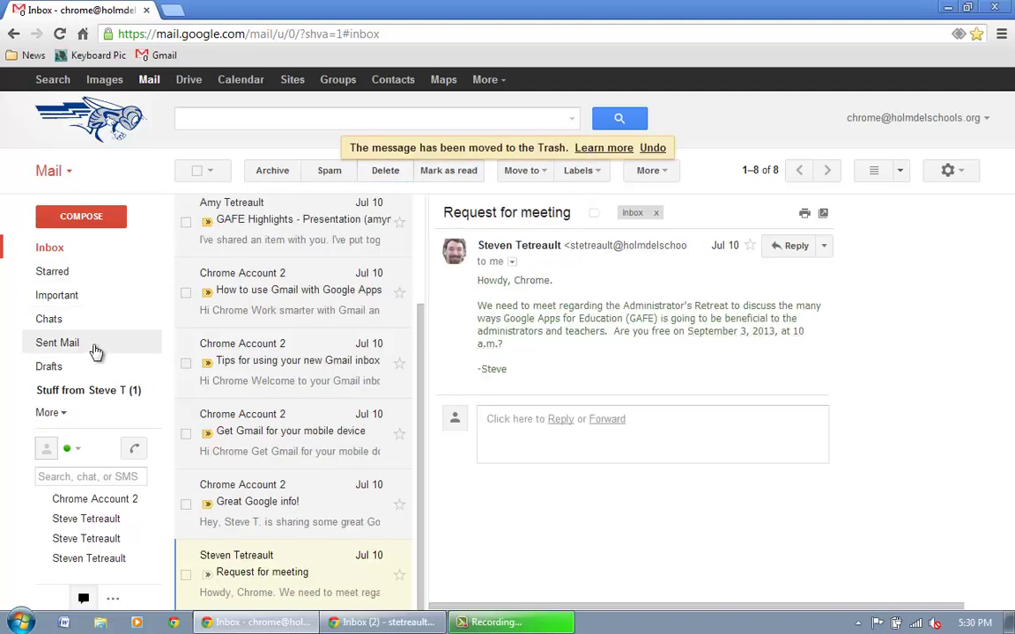
{"action": "left_click", "coordinate": [48, 414]}
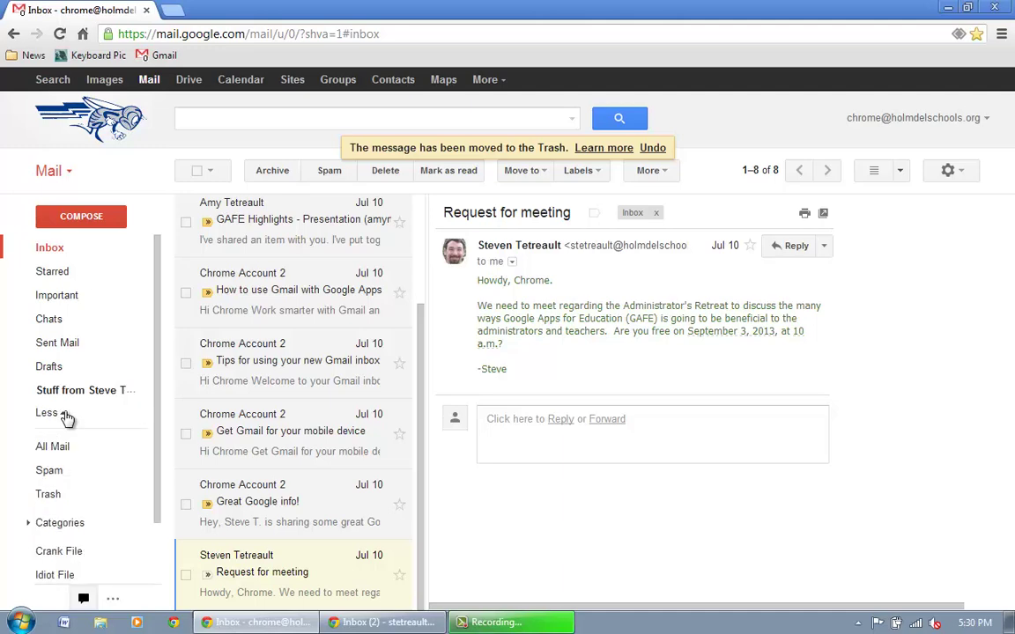
{"action": "left_click", "coordinate": [49, 496]}
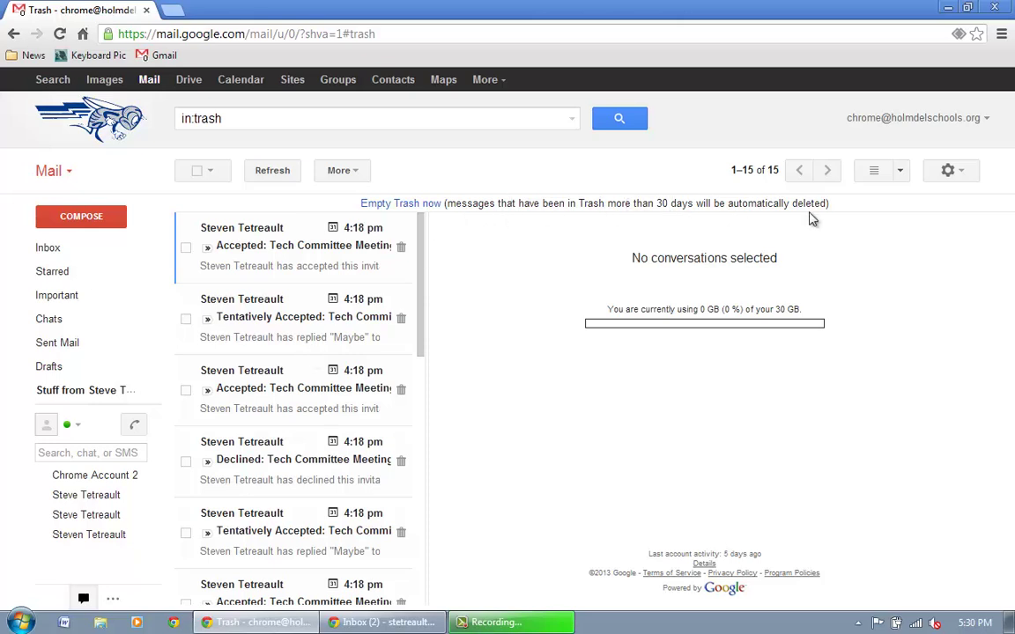
{"action": "mouse_move", "coordinate": [420, 217]}
{"action": "left_mouse_down"}
{"action": "mouse_move", "coordinate": [424, 535]}
{"action": "mouse_move", "coordinate": [414, 238]}
{"action": "mouse_move", "coordinate": [404, 204]}
{"action": "left_mouse_up"}
{"action": "left_click", "coordinate": [404, 204]}
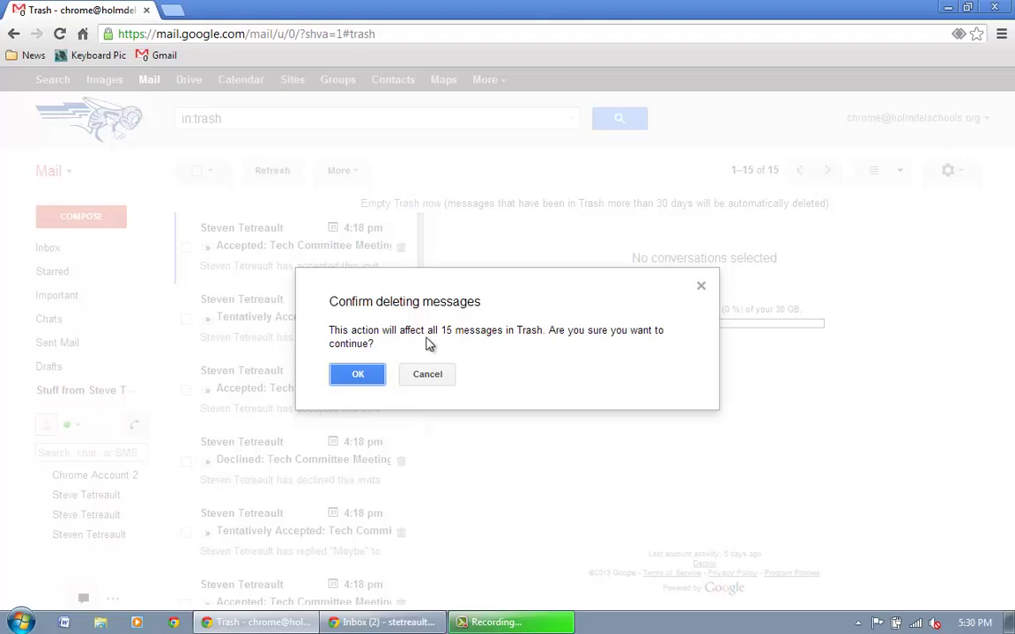
{"action": "left_click", "coordinate": [374, 375]}
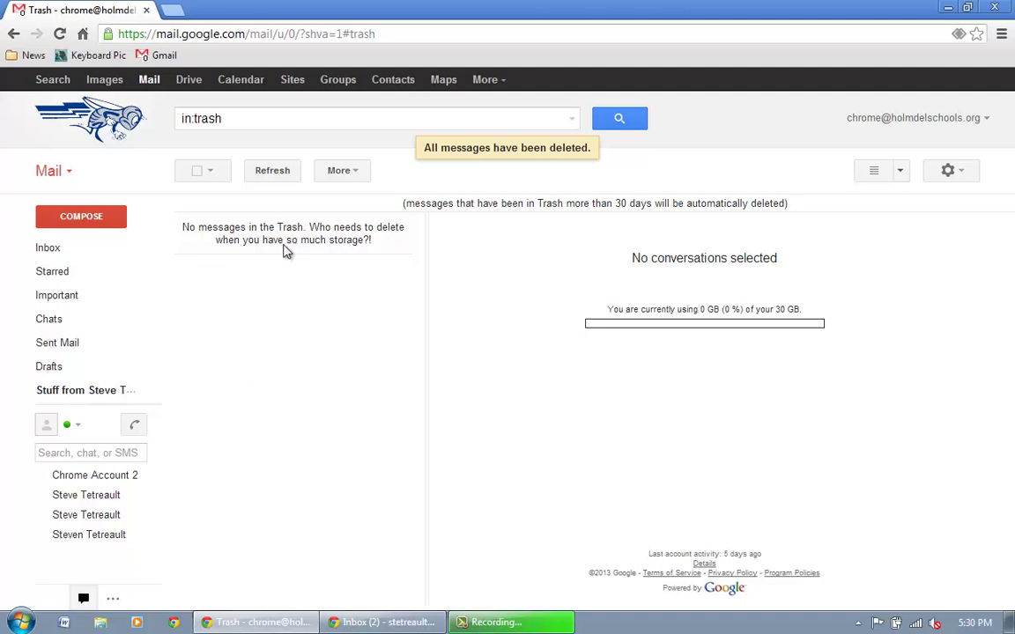
- Return to the inbox and apply a newly created label named "Google Info" to the "How to use Gmail with Google Apps" message
{"action": "left_click", "coordinate": [46, 250]}
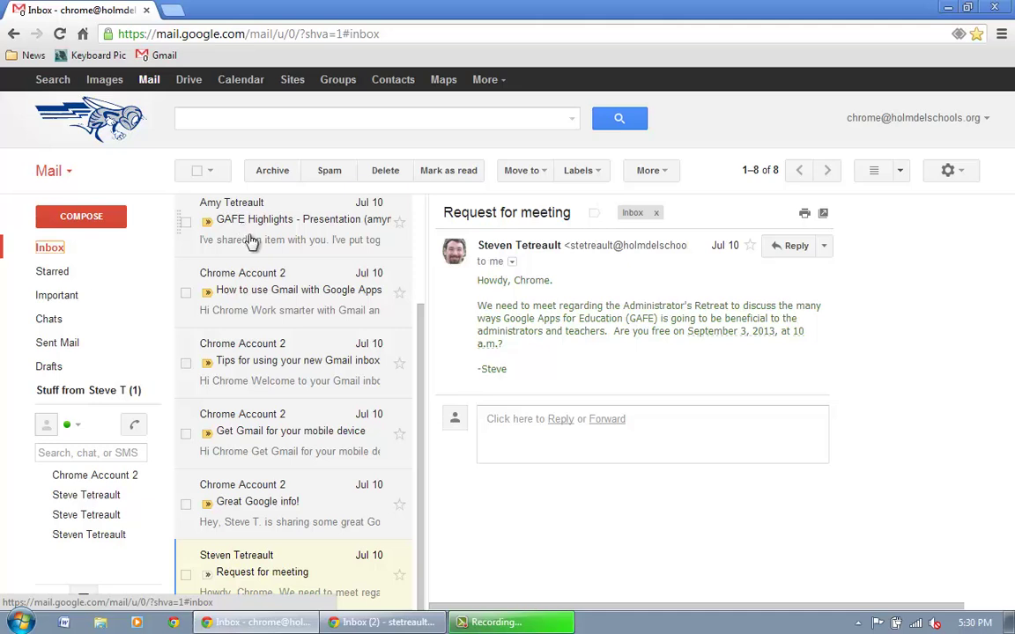
{"action": "left_click", "coordinate": [251, 293]}
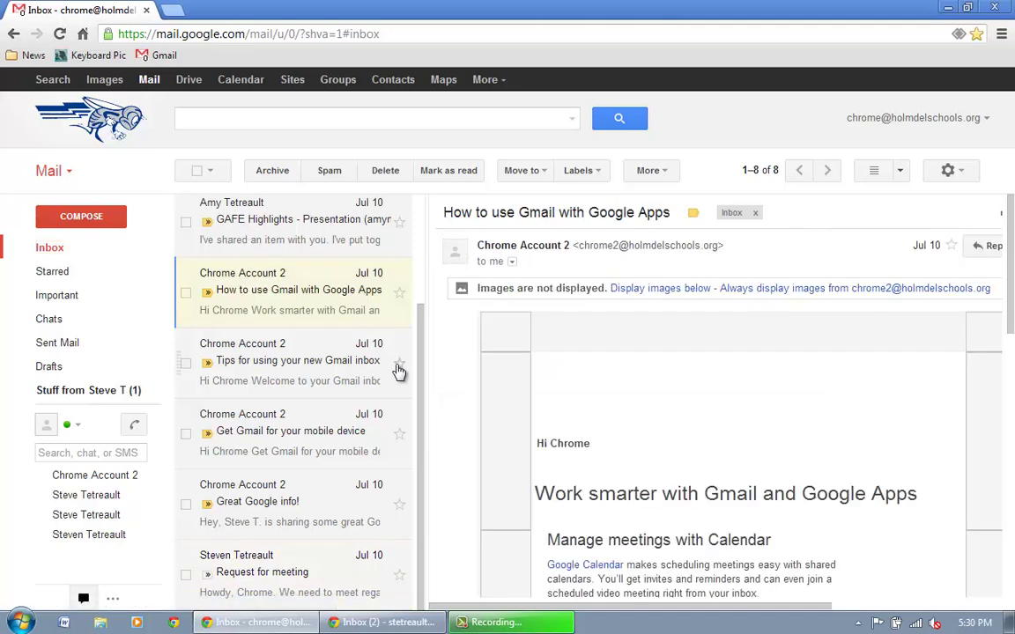
{"action": "left_click", "coordinate": [590, 173]}
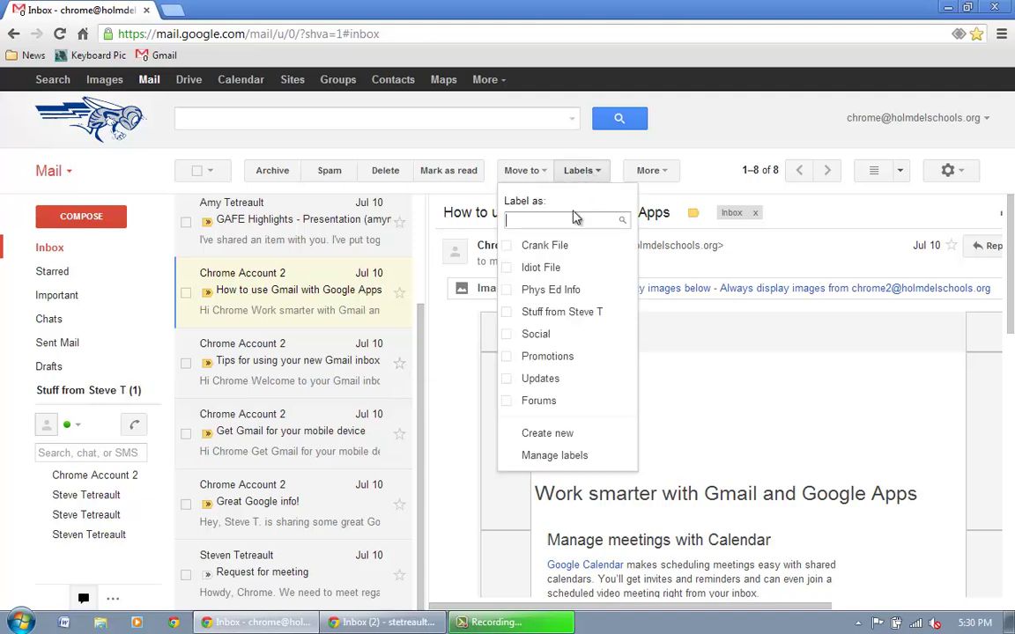
{"action": "type", "text": "Google INfo"}
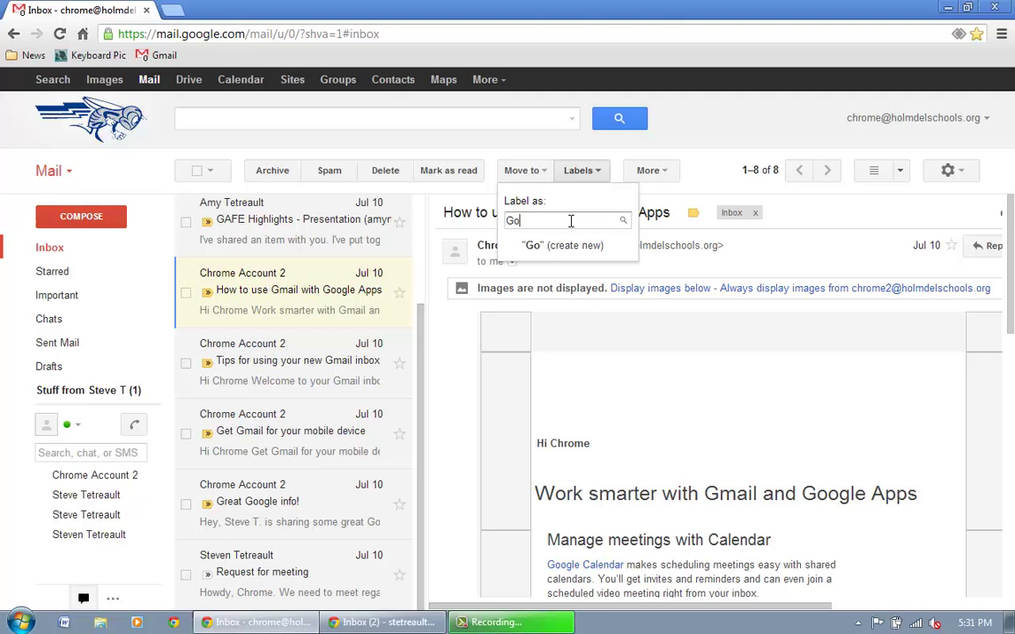
{"action": "key", "text": "BackSpace"}
{"action": "key", "text": "BackSpace"}
{"action": "key", "text": "BackSpace"}
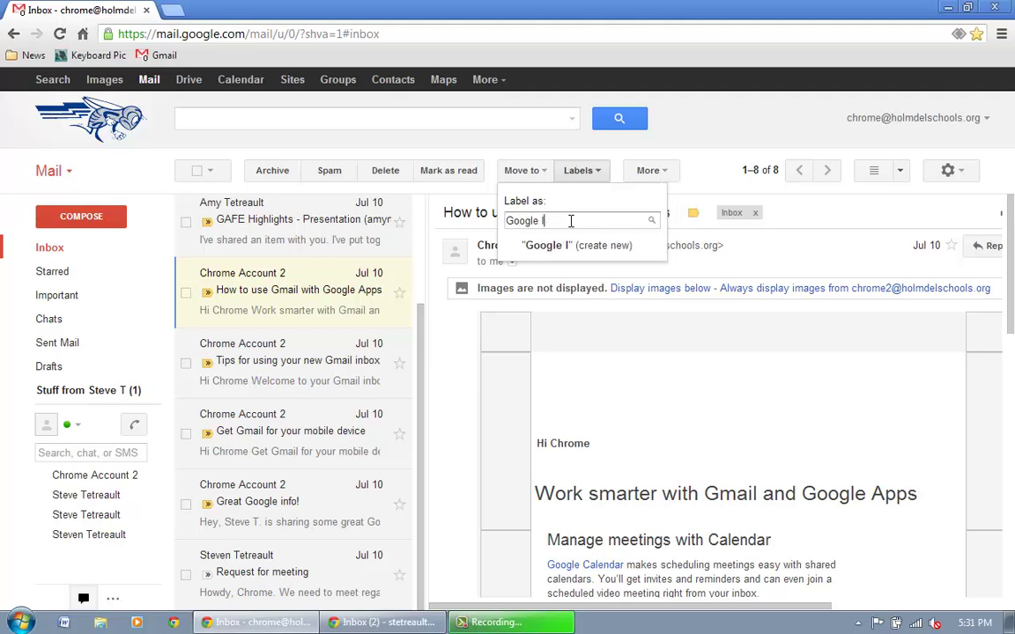
{"action": "type", "text": "nfo"}
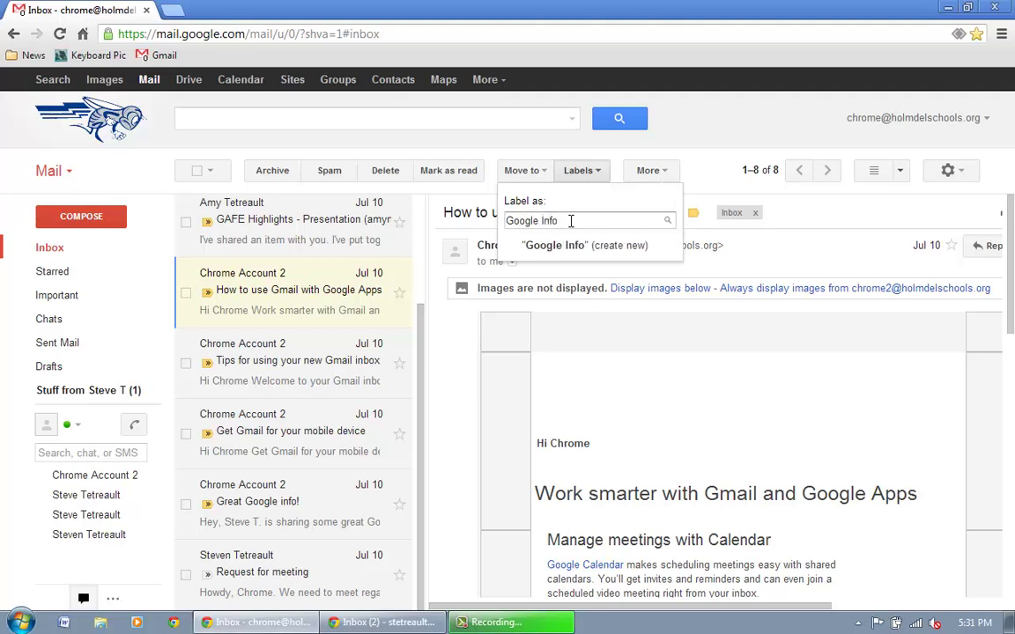
{"action": "left_click", "coordinate": [578, 245]}
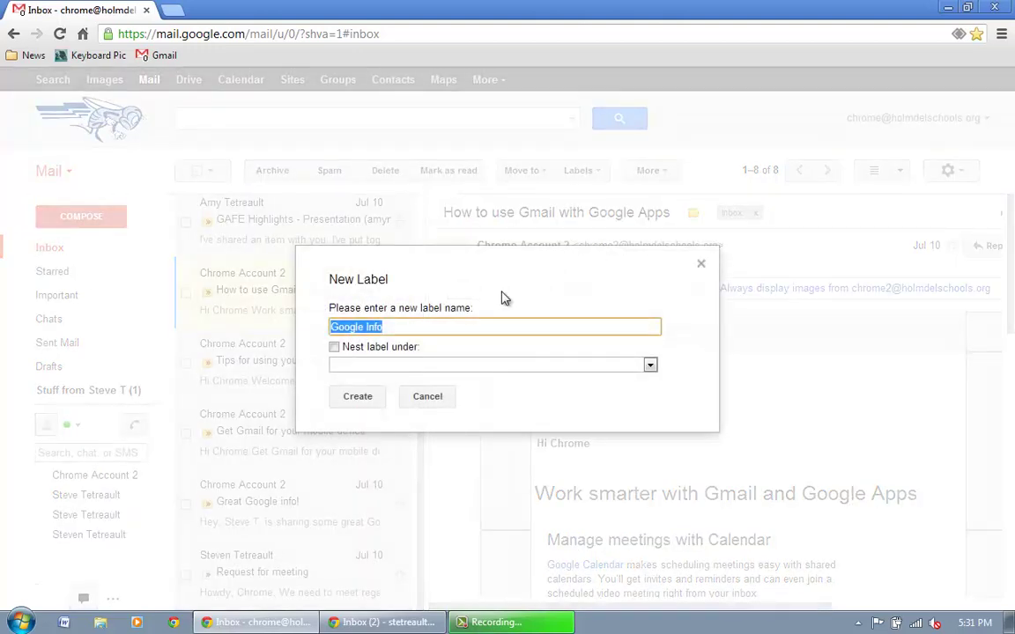
{"action": "left_click", "coordinate": [357, 397]}
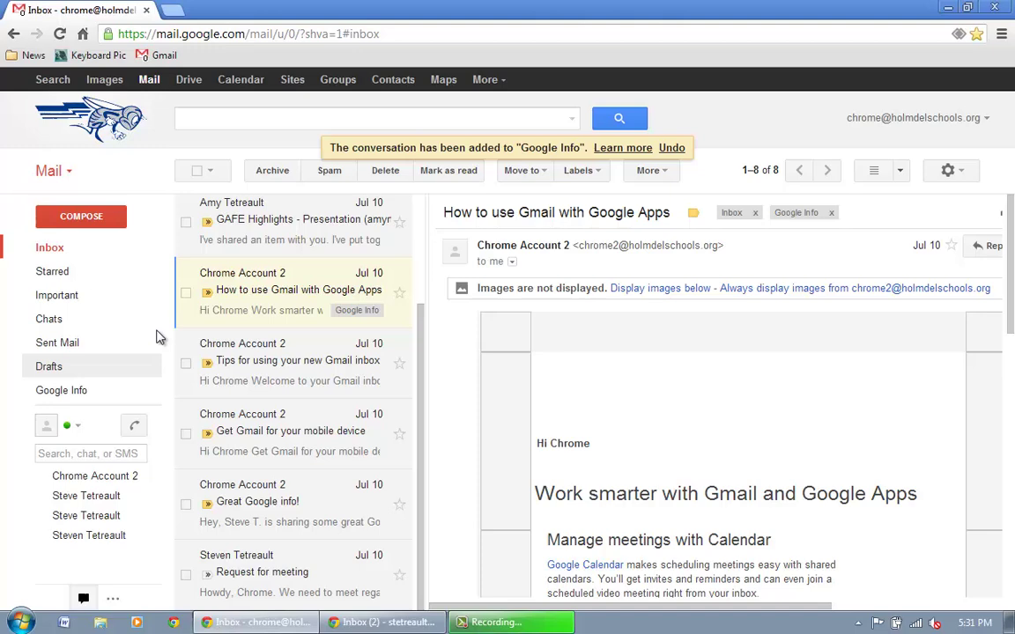
- Move the "How to use Gmail with Google Apps" message out of the inbox into the Google Info label and open it there
{"action": "left_click_drag", "start_coordinate": [240, 295], "coordinate": [70, 388]}
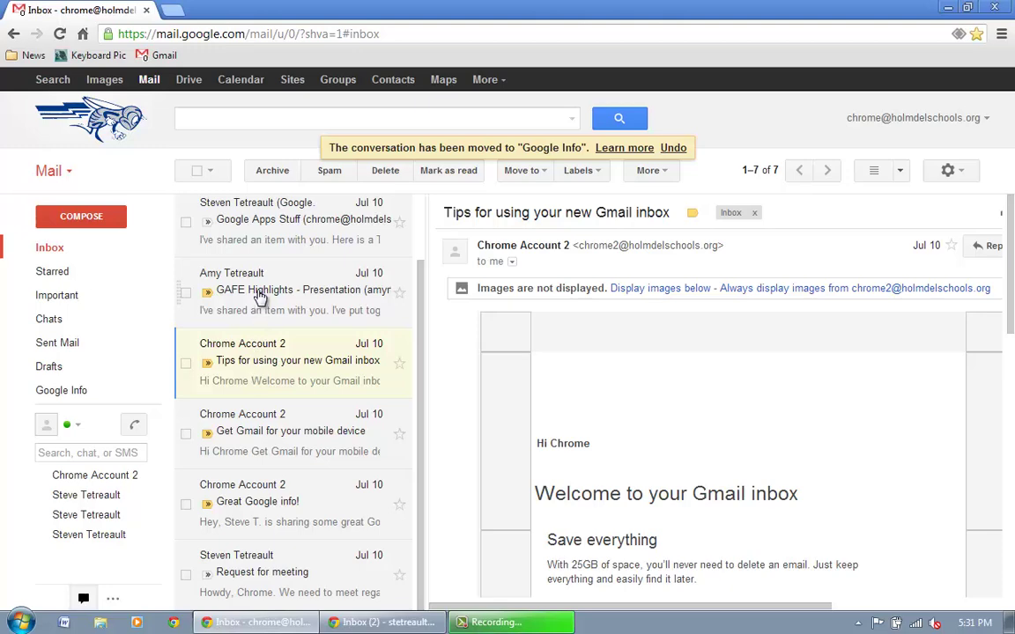
{"action": "left_click", "coordinate": [77, 391]}
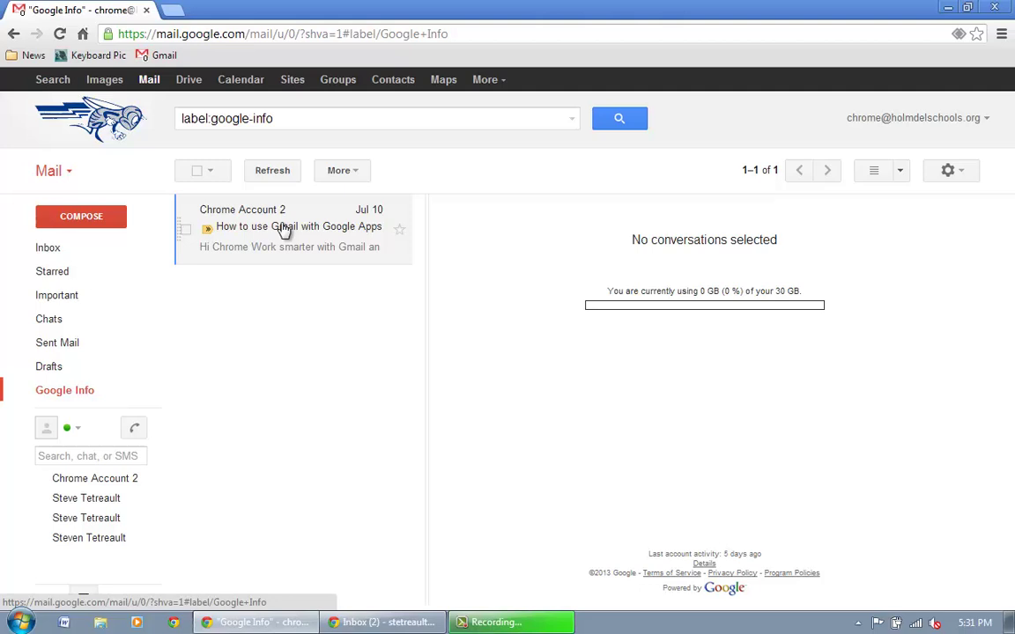
{"action": "left_click", "coordinate": [284, 229]}
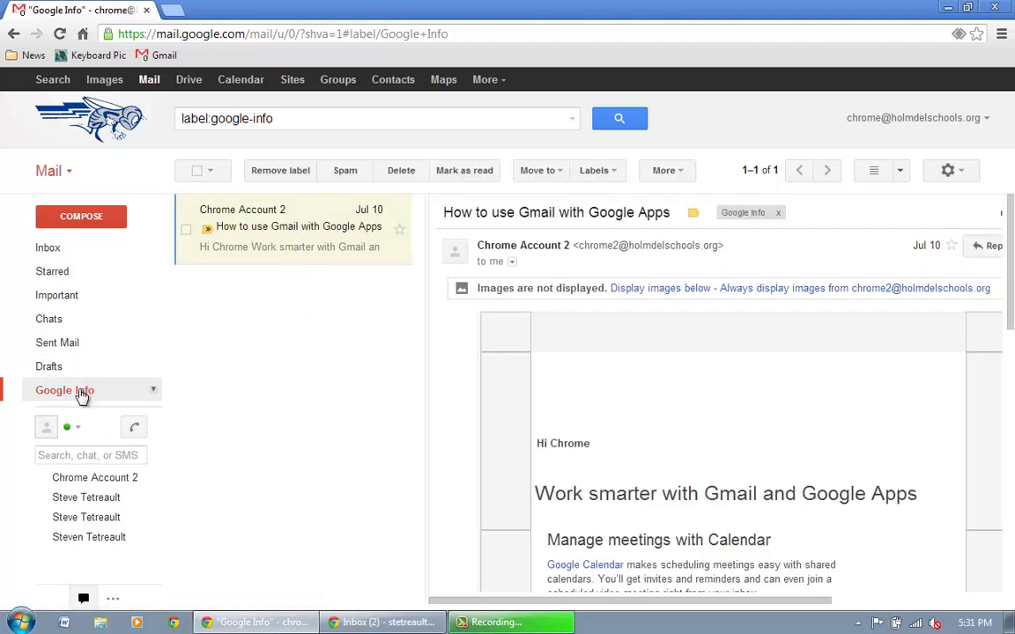
- Set the Google Info label to show in the label list only if unread, and expand the full label list
{"action": "mouse_move", "coordinate": [88, 390]}
{"action": "left_click", "coordinate": [152, 393]}
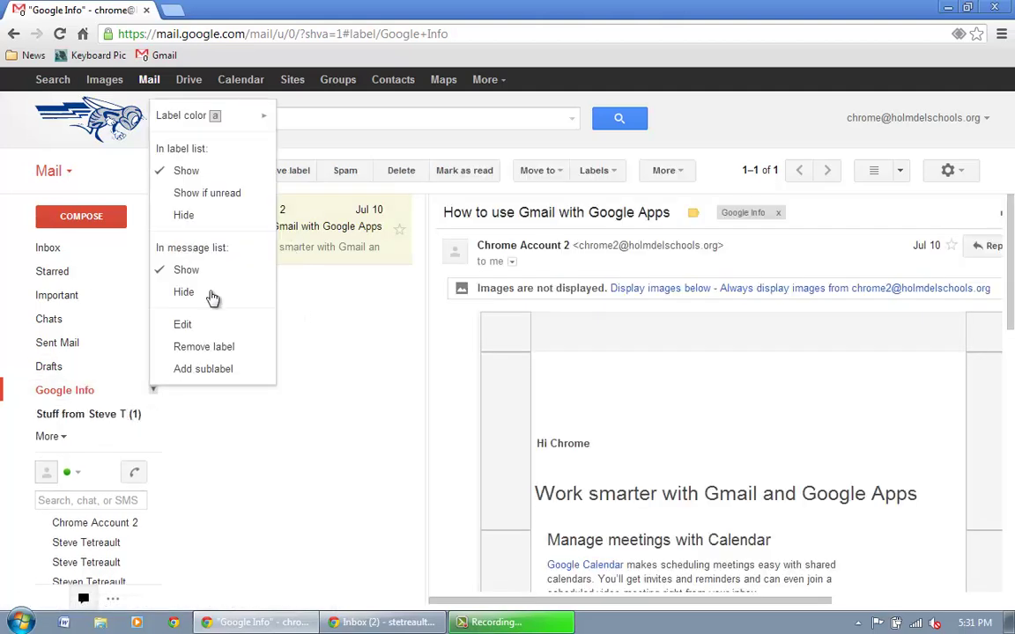
{"action": "left_click", "coordinate": [215, 196]}
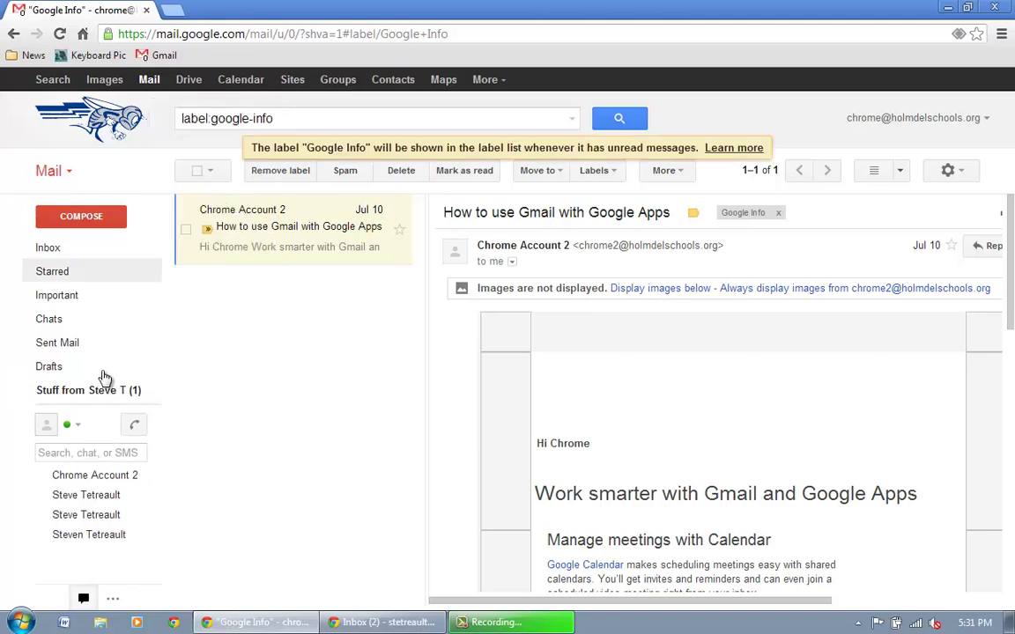
{"action": "left_click", "coordinate": [54, 416]}
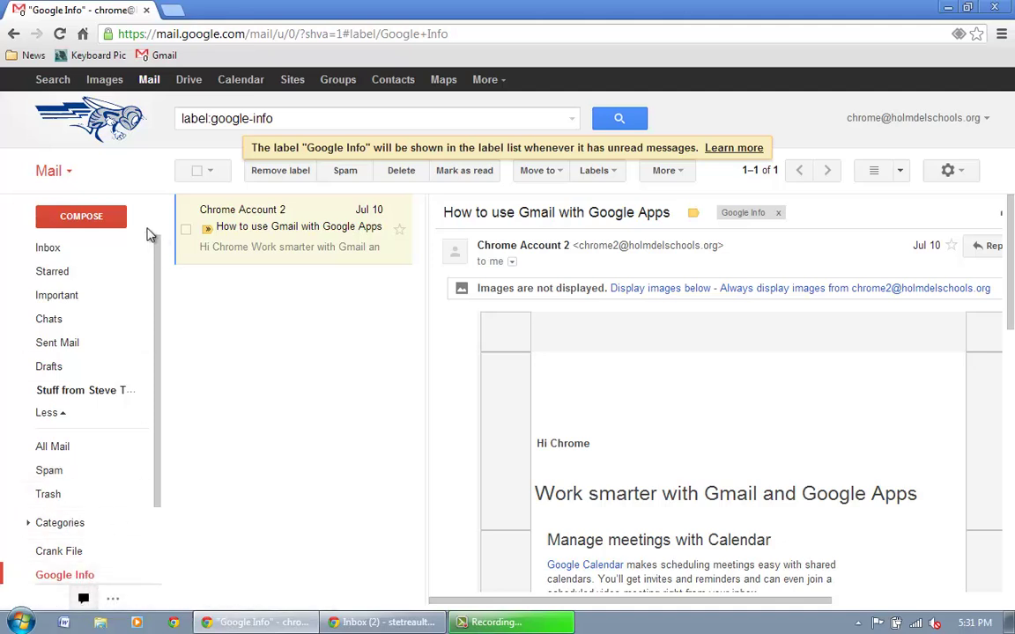
- Return to the inbox and archive the "Google Apps Stuff" message by removing its Inbox label
{"action": "left_click", "coordinate": [49, 248]}
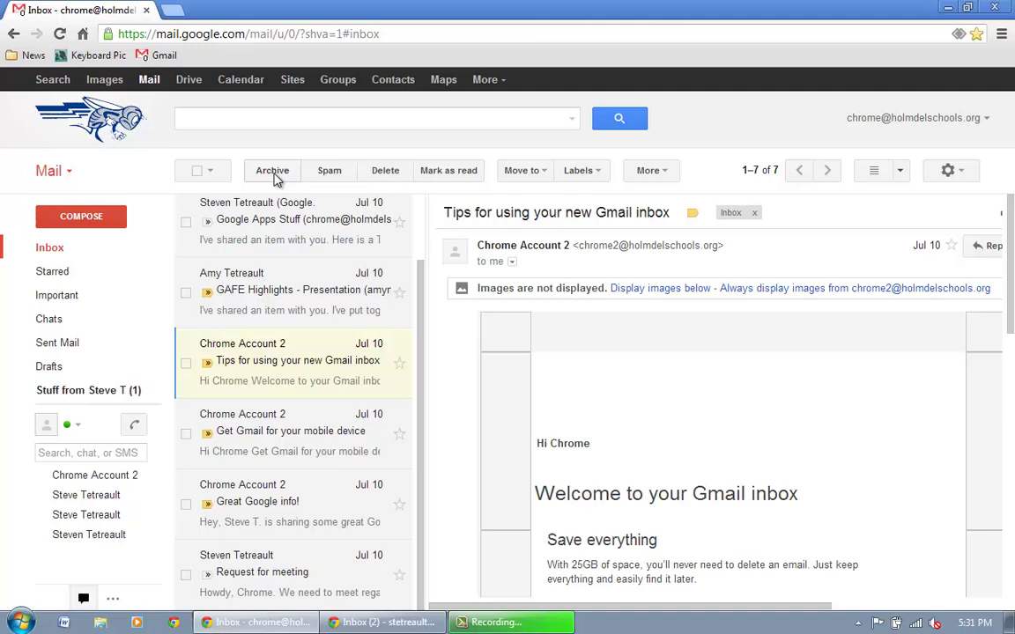
{"action": "left_click", "coordinate": [251, 225]}
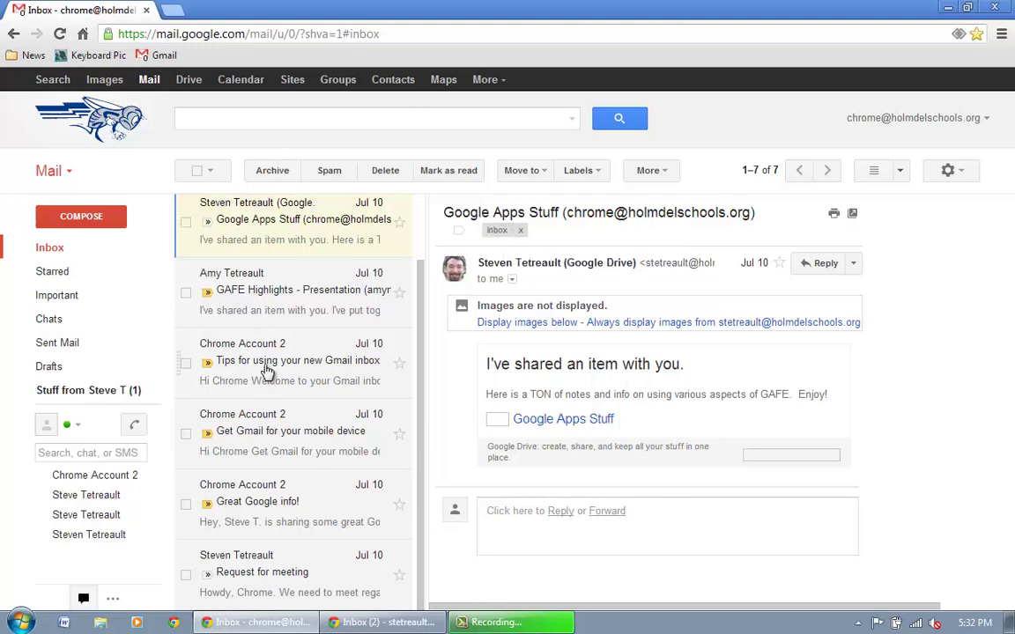
{"action": "left_click", "coordinate": [522, 230]}
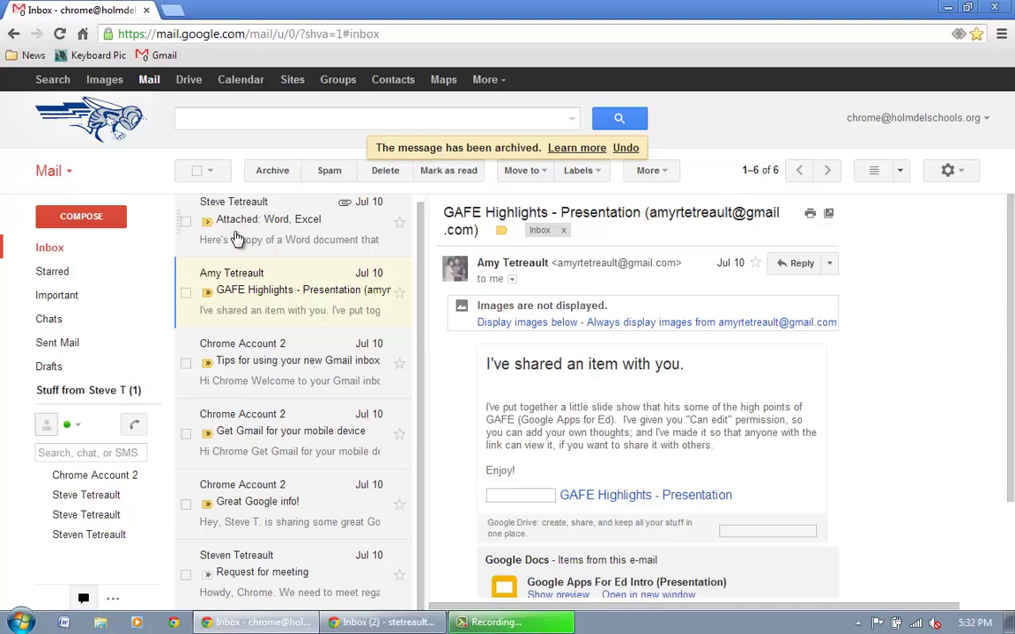
- Archive the "Attached: Word, Excel" message using the Archive command and undo the archiving
{"action": "left_click", "coordinate": [265, 234]}
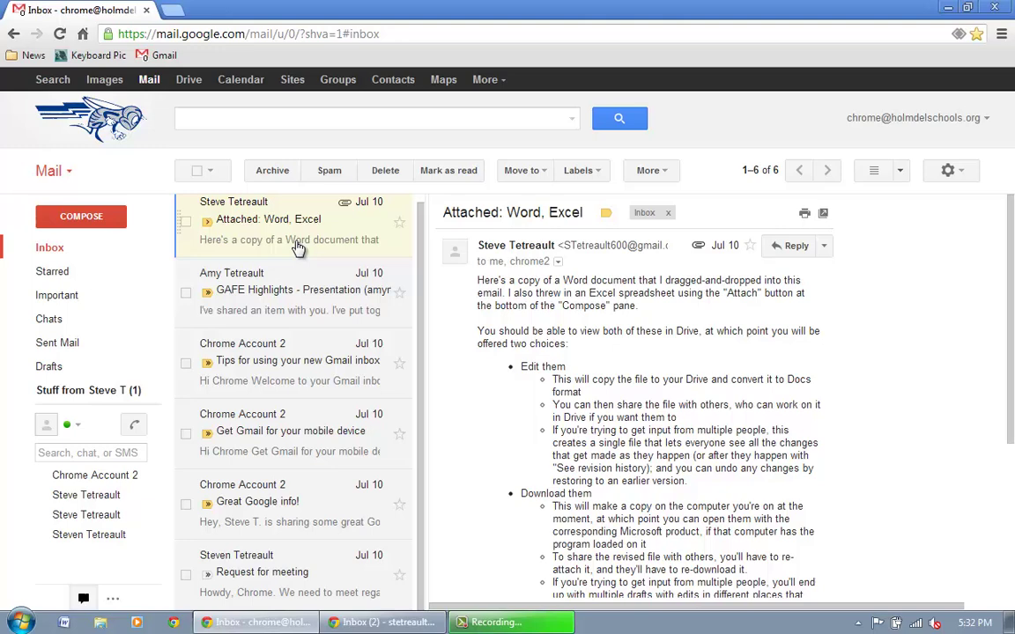
{"action": "left_click", "coordinate": [275, 172]}
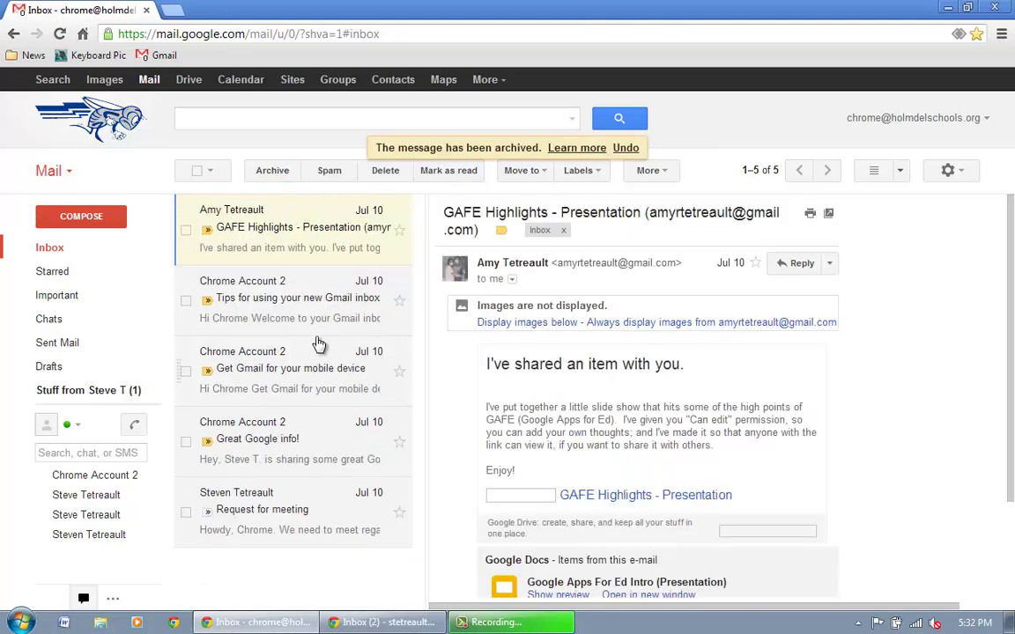
{"action": "left_click", "coordinate": [626, 148]}
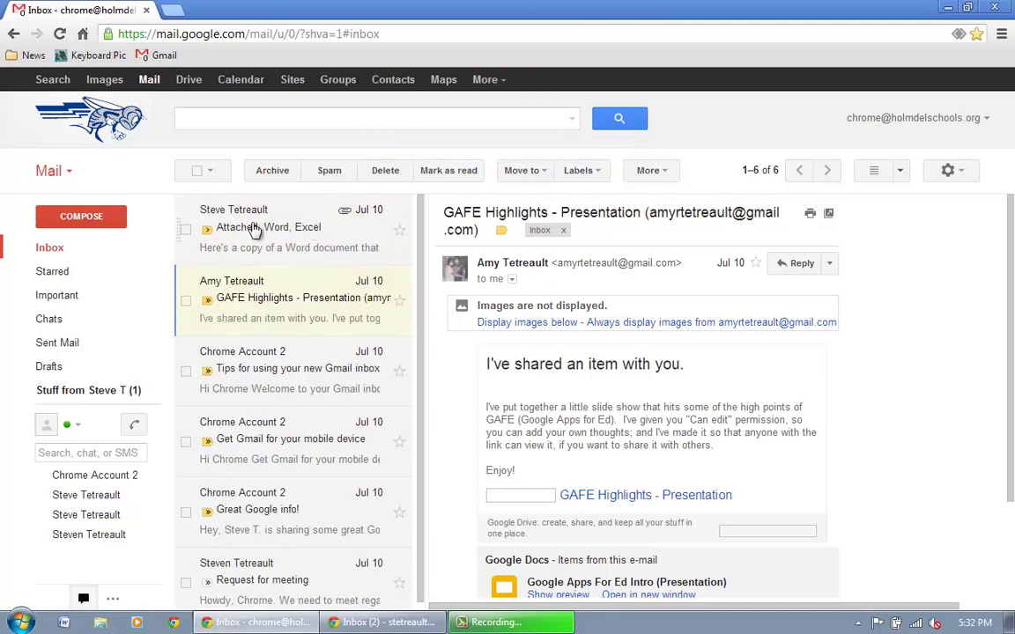
- Open the "Attached: Word, Excel" message in the inbox and archive it
{"action": "left_click", "coordinate": [253, 231]}
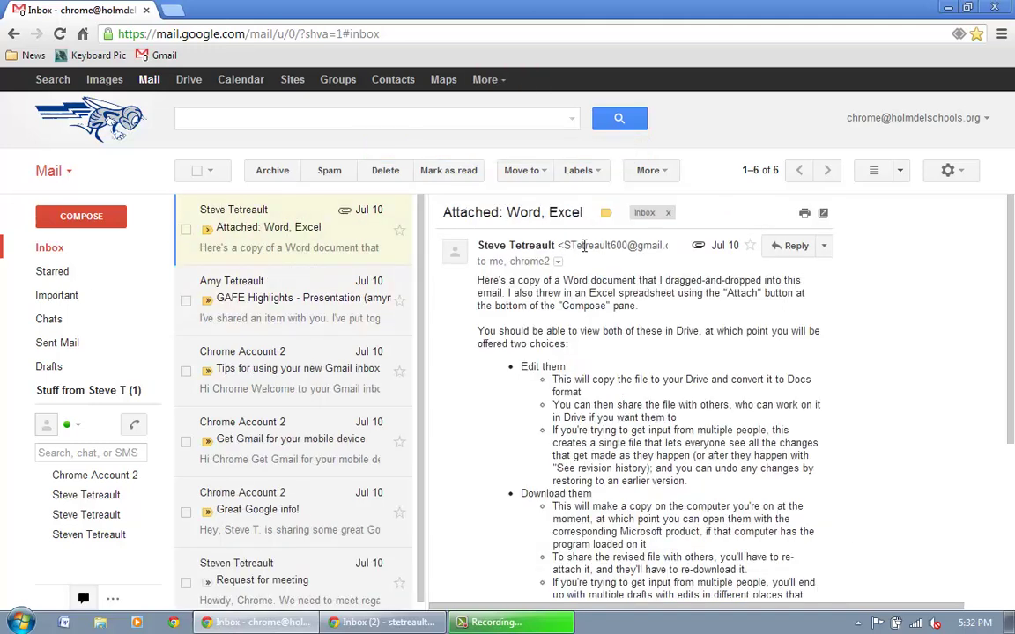
{"action": "left_click", "coordinate": [281, 174]}
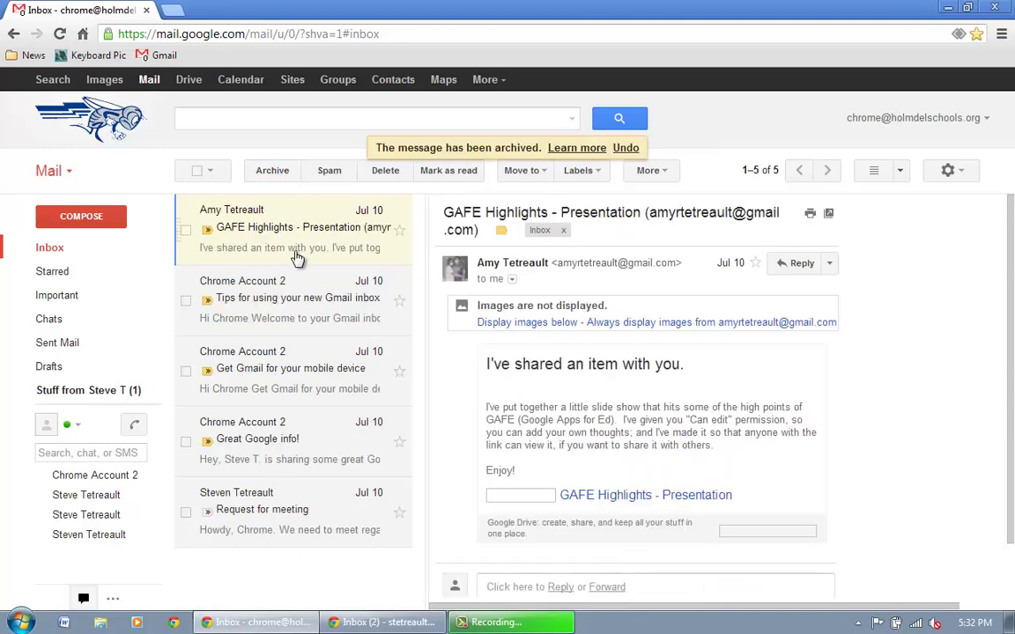
- Search the mail for "word" and open the "Attached: Word, Excel" message from the results
{"action": "left_click", "coordinate": [316, 119]}
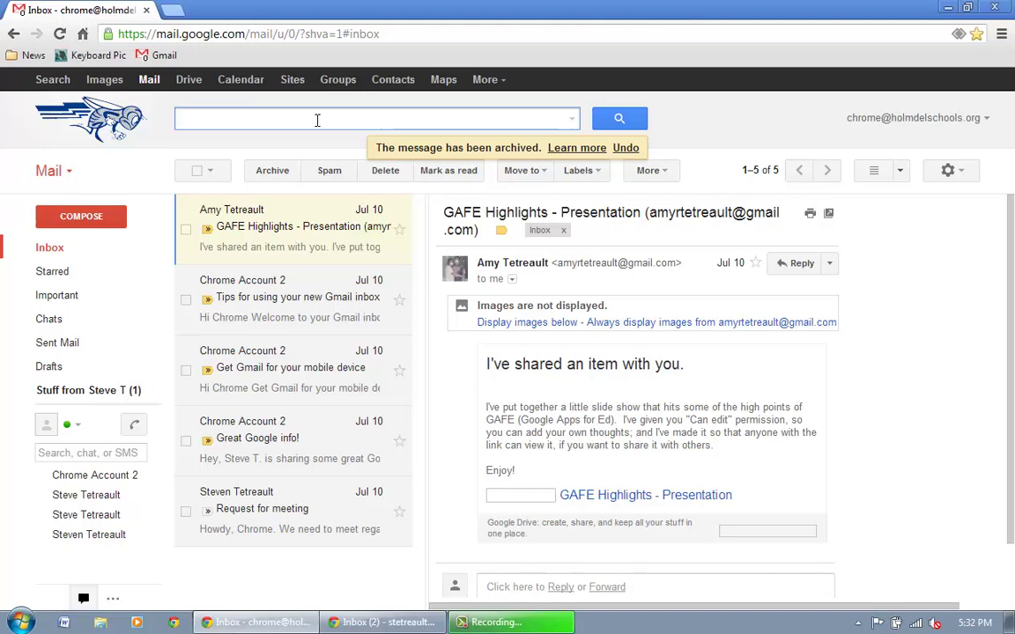
{"action": "type", "text": "word"}
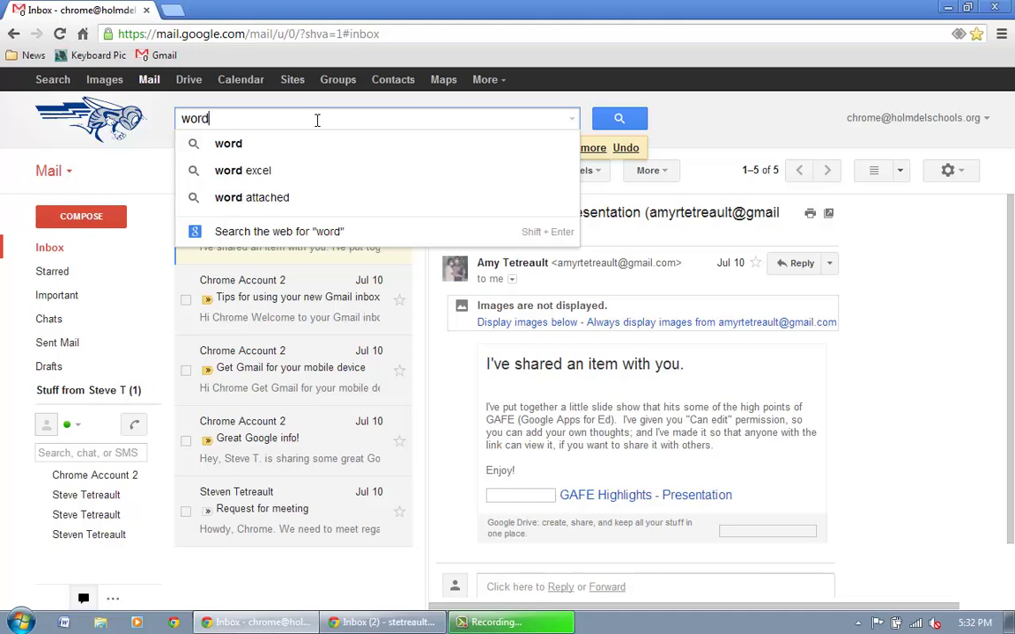
{"action": "key", "text": "Return"}
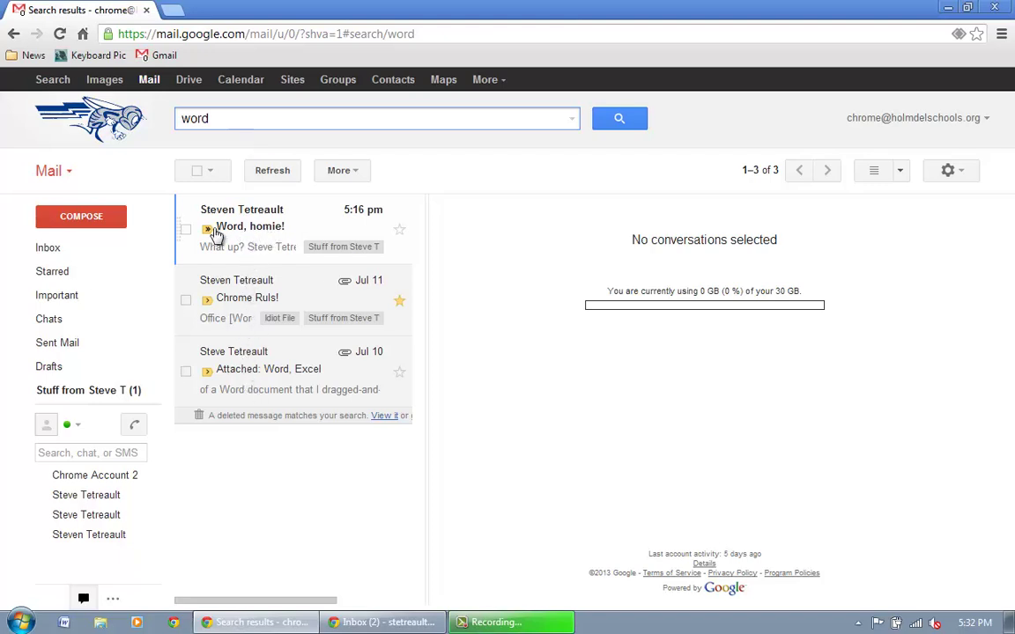
{"action": "left_click", "coordinate": [255, 370]}
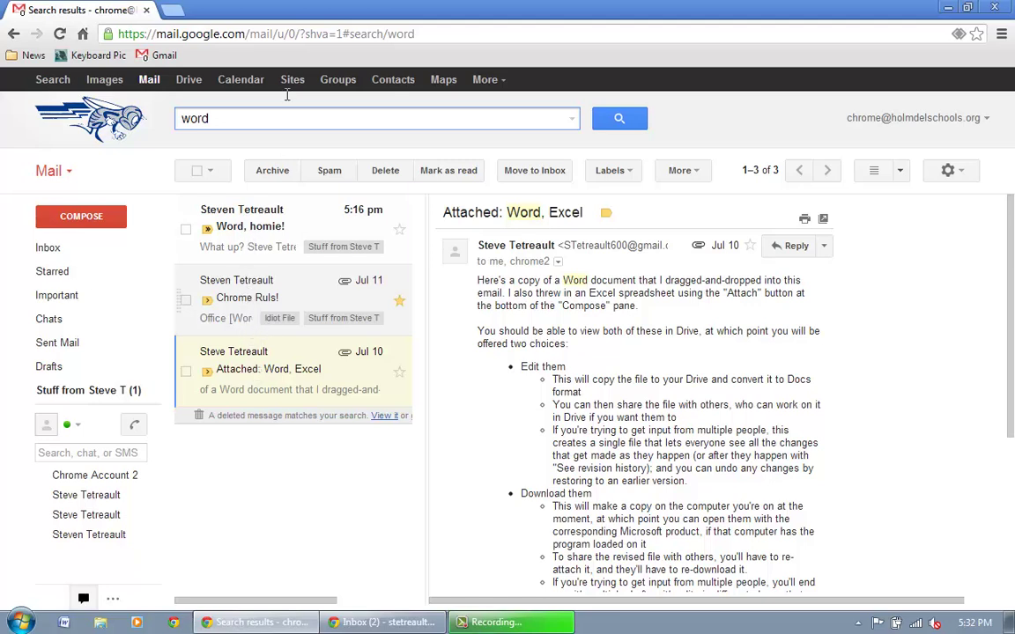
- Clear the search text and open the advanced mail search options
{"action": "key", "text": "BackSpace"}
{"action": "key", "text": "BackSpace"}
{"action": "key", "text": "BackSpace"}
{"action": "key", "text": "BackSpace"}
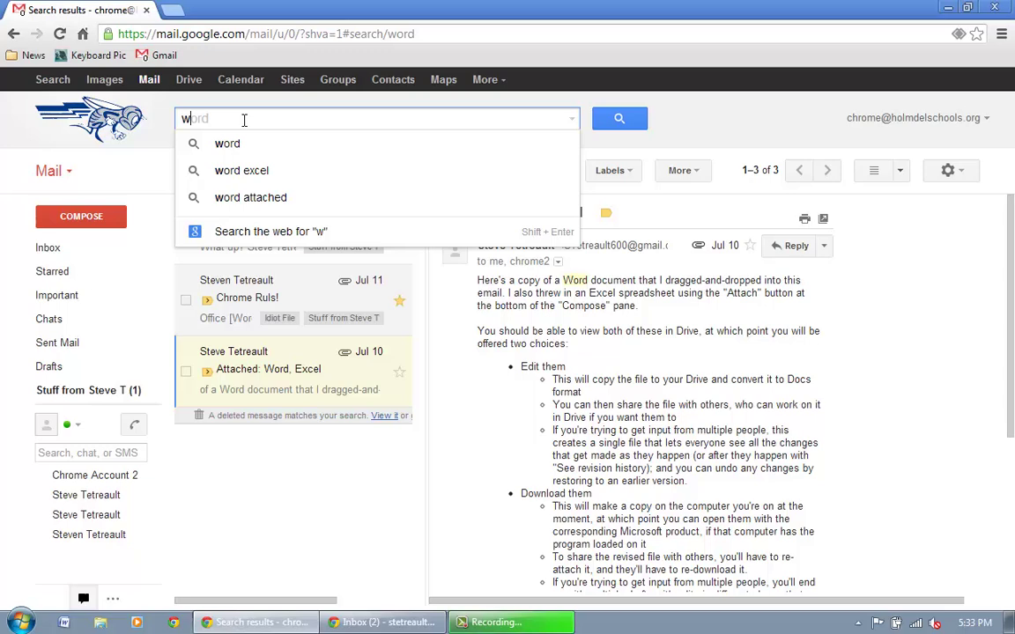
{"action": "left_click", "coordinate": [574, 121]}
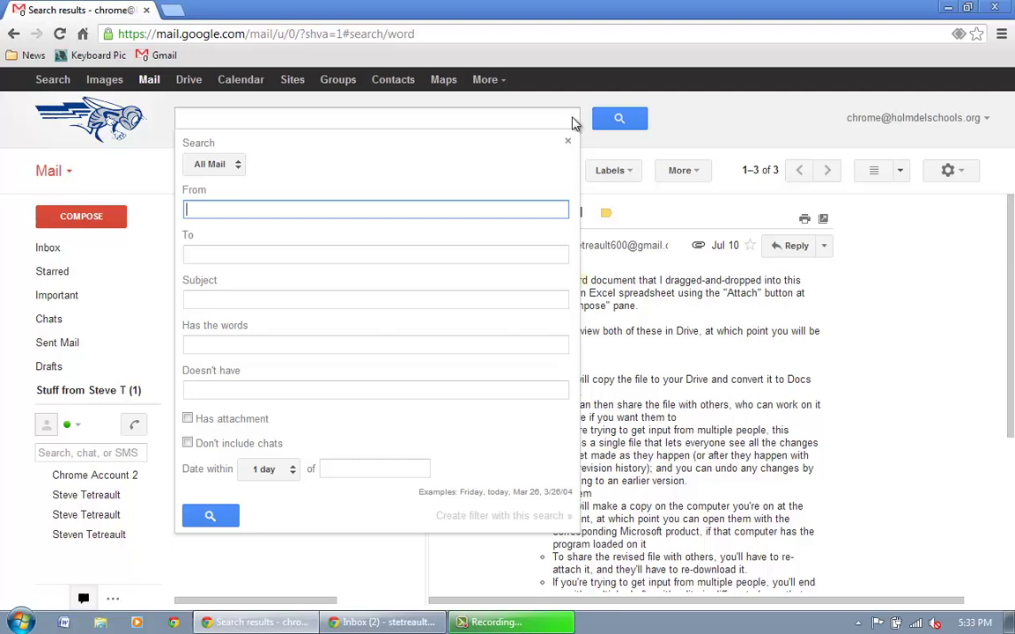
- Limit the search scope to Read Mail, look through the other scopes, and set it back to All Mail
{"action": "left_click", "coordinate": [239, 170]}
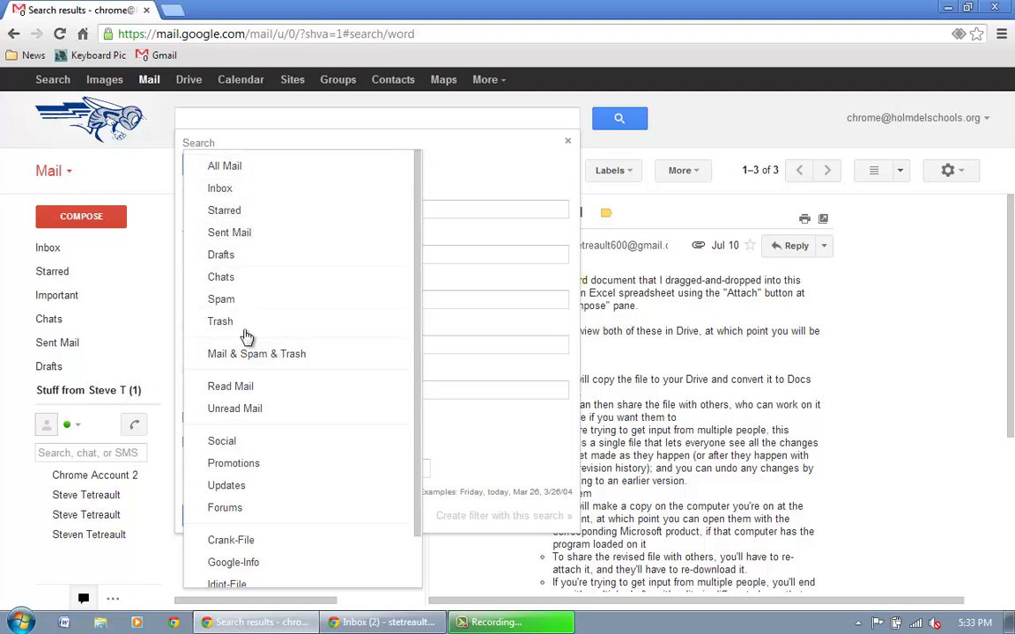
{"action": "left_click", "coordinate": [254, 386]}
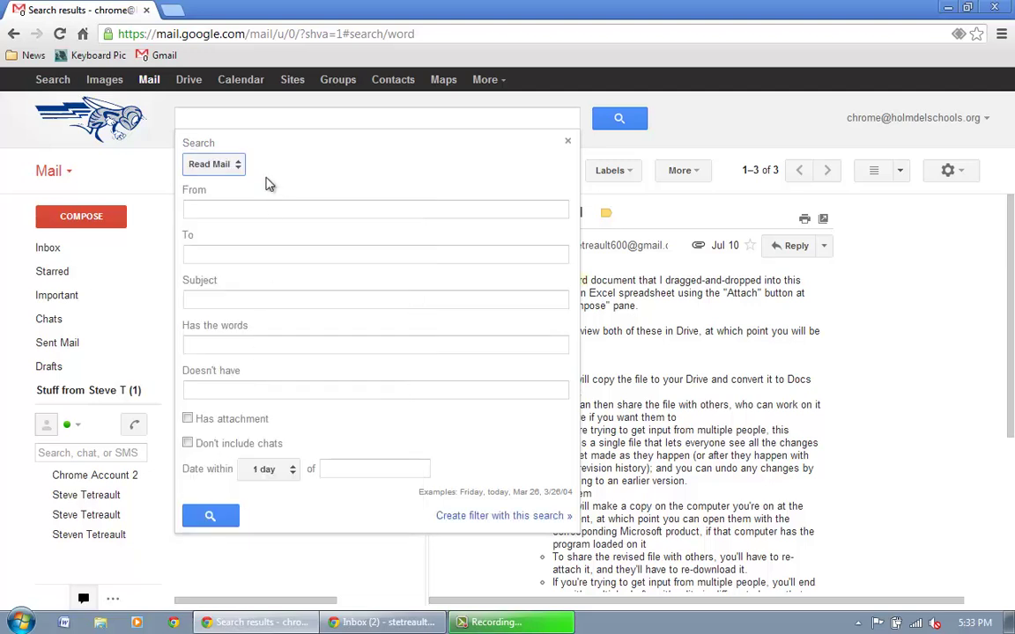
{"action": "left_click", "coordinate": [229, 169]}
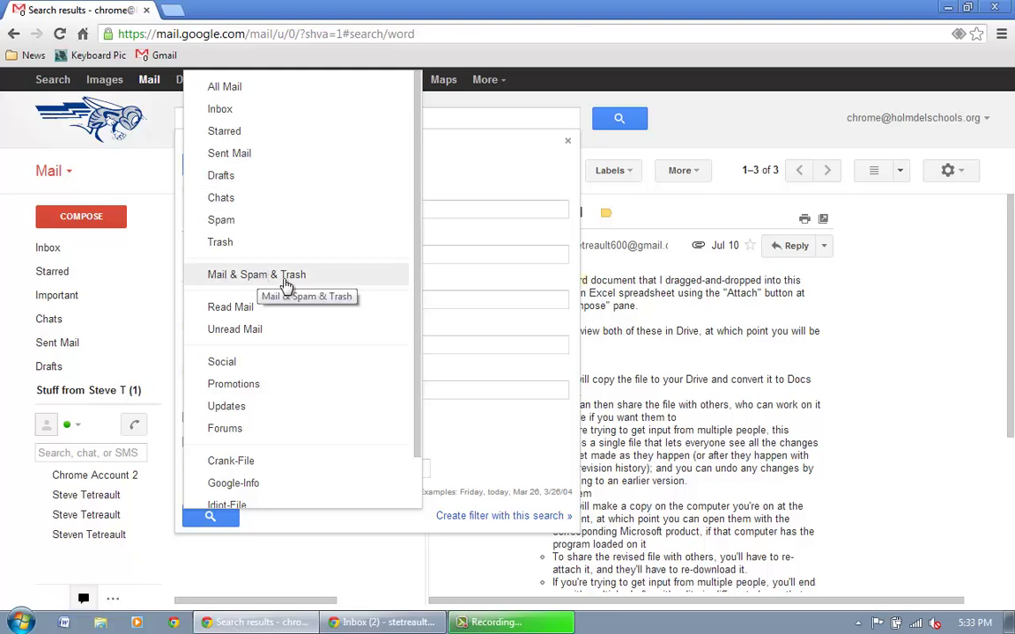
{"action": "left_click_drag", "start_coordinate": [419, 254], "coordinate": [418, 357]}
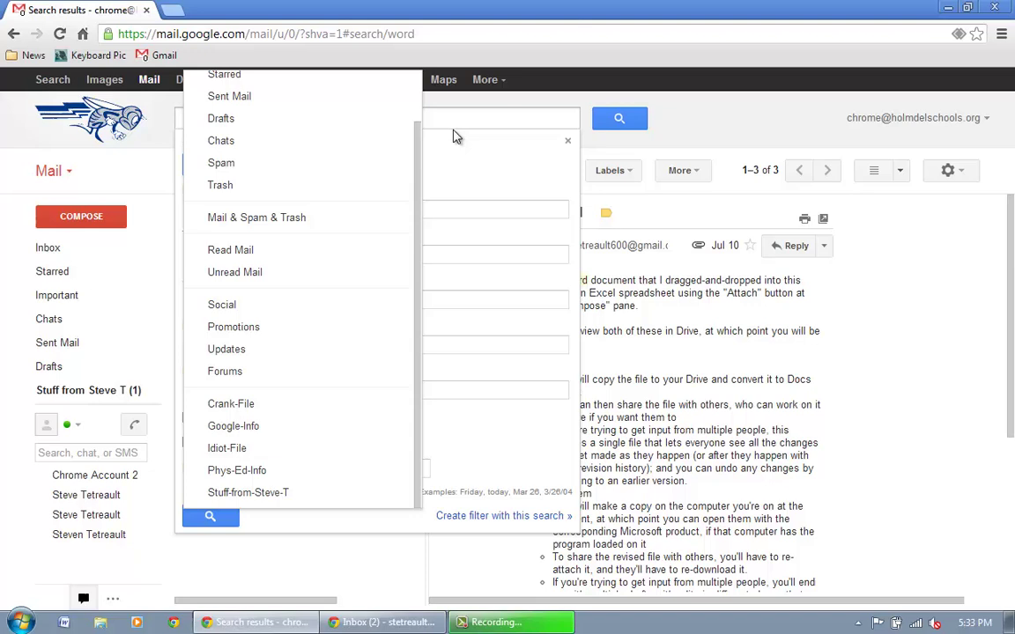
{"action": "scroll", "coordinate": [416, 223], "scroll_direction": "up", "scroll_amount": 2}
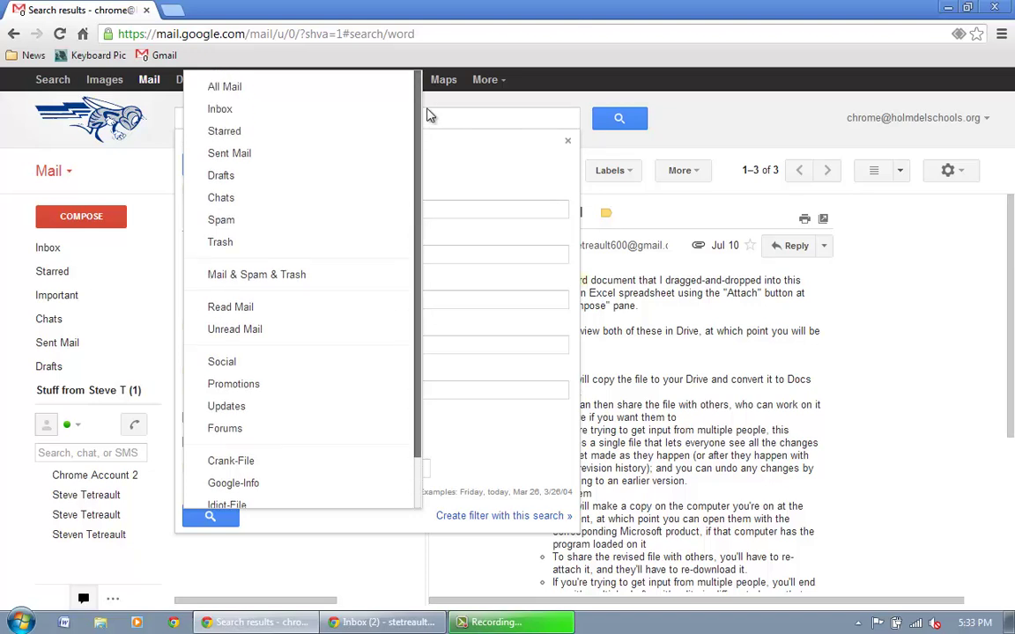
{"action": "left_click", "coordinate": [263, 89]}
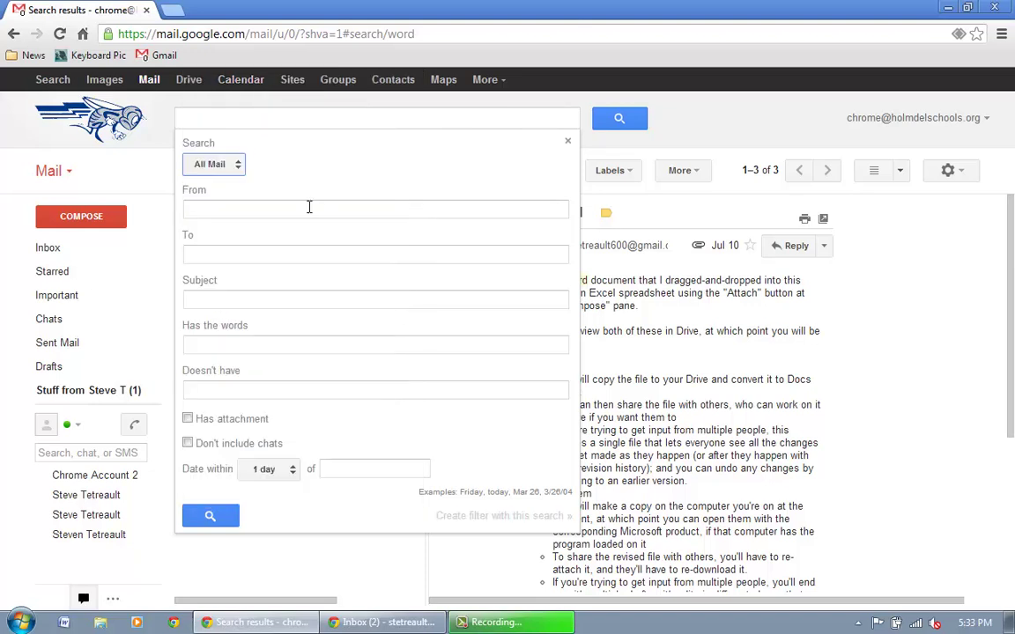
- Fill in a sender's e-mail address in From and two recipients' e-mail addresses in To
{"action": "left_click", "coordinate": [300, 209]}
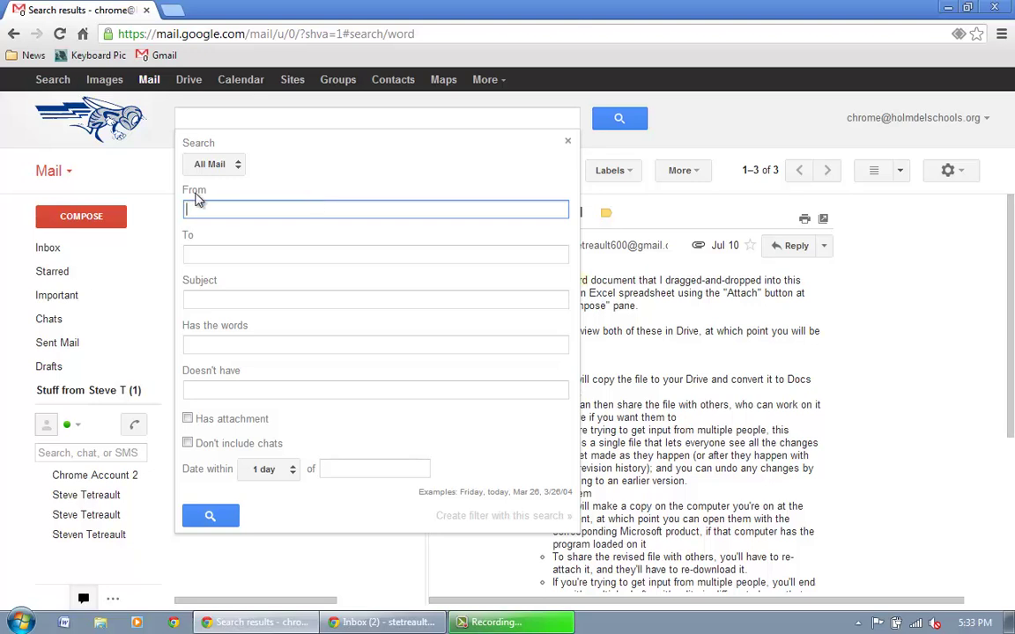
{"action": "type", "text": "st"}
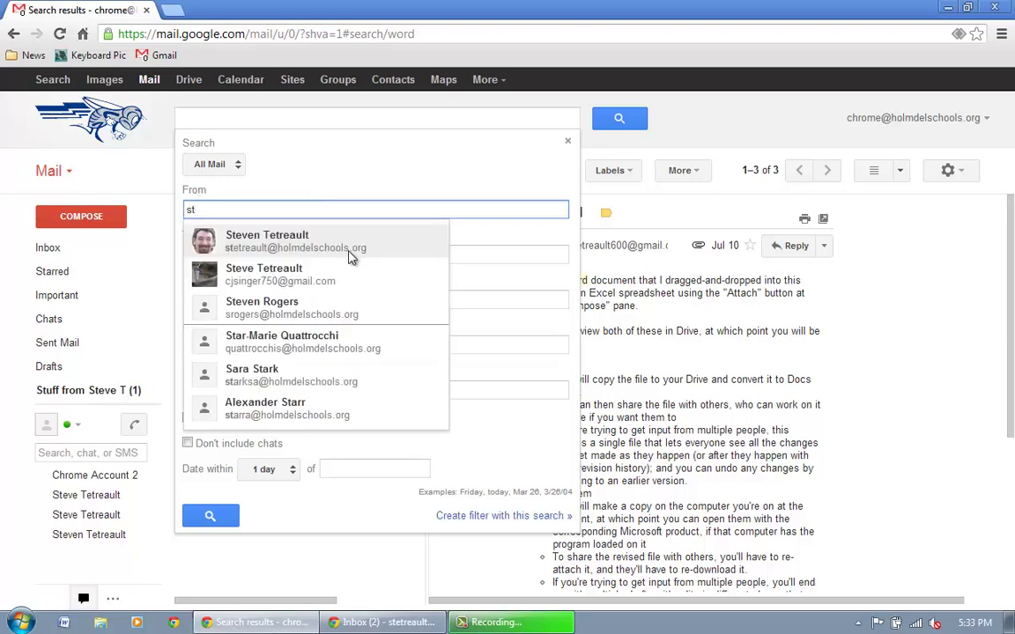
{"action": "left_click", "coordinate": [293, 377]}
{"action": "left_click", "coordinate": [242, 252]}
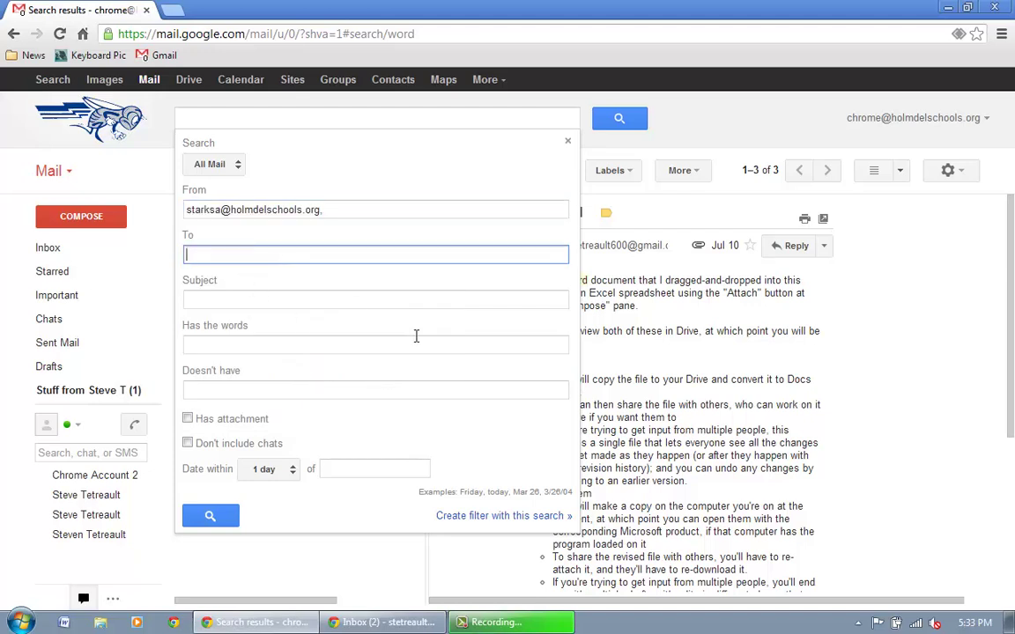
{"action": "type", "text": "chrome"}
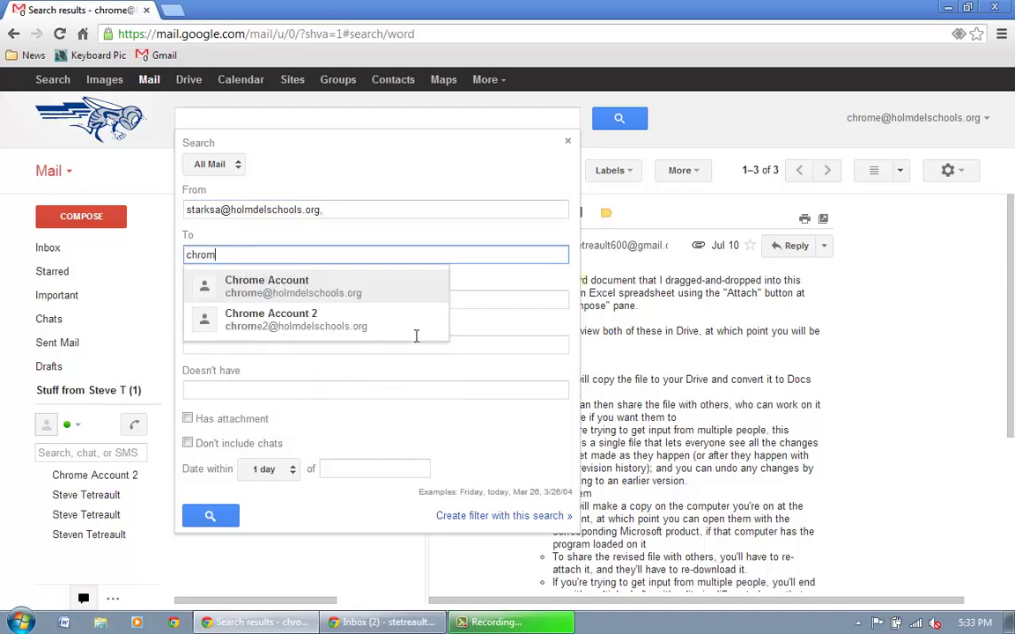
{"action": "key", "text": "Return"}
{"action": "type", "text": "st"}
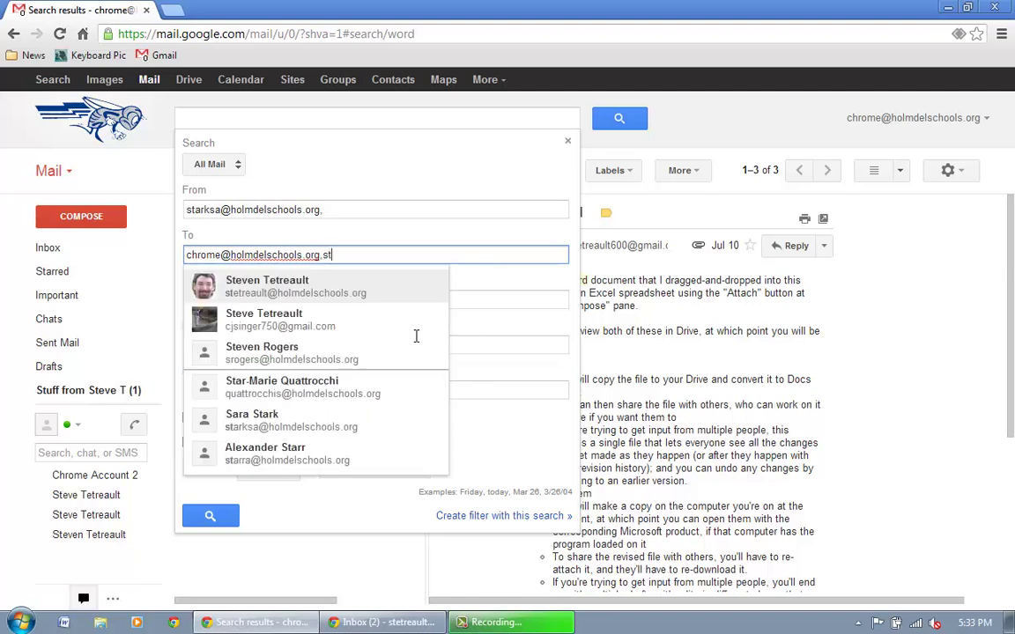
{"action": "key", "text": "Return"}
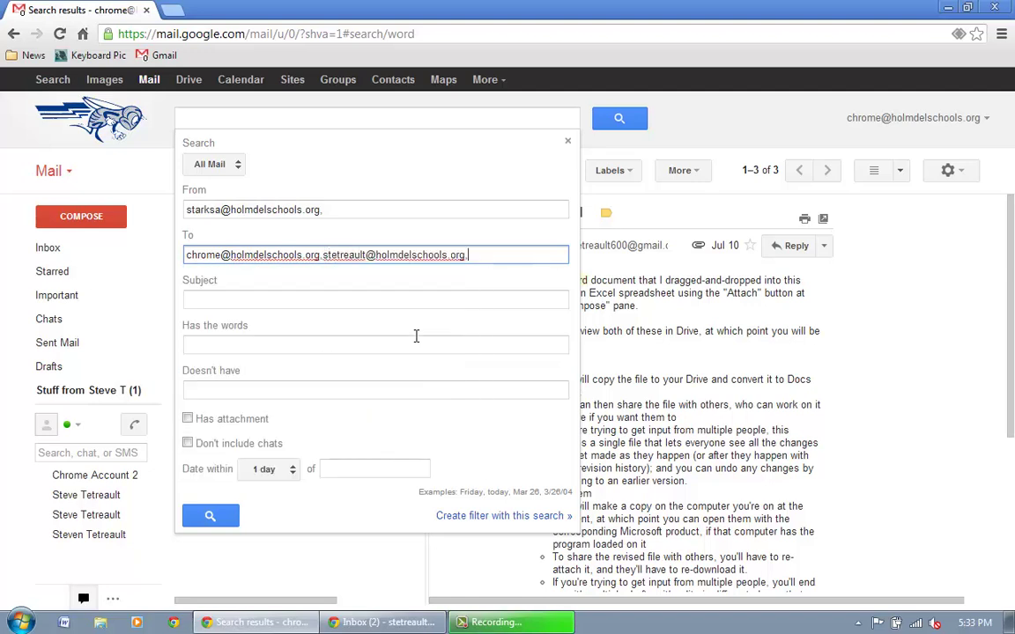
{"action": "left_click", "coordinate": [281, 301]}
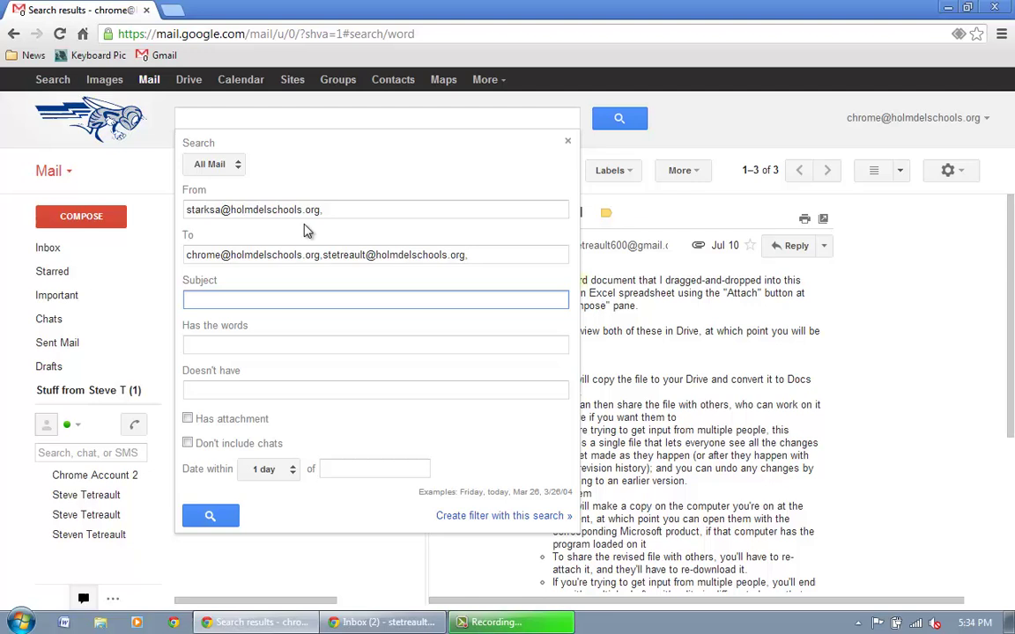
- Clear the addresses from the To and From search criteria
{"action": "left_click", "coordinate": [482, 258]}
{"action": "key", "text": "ctrl+a"}
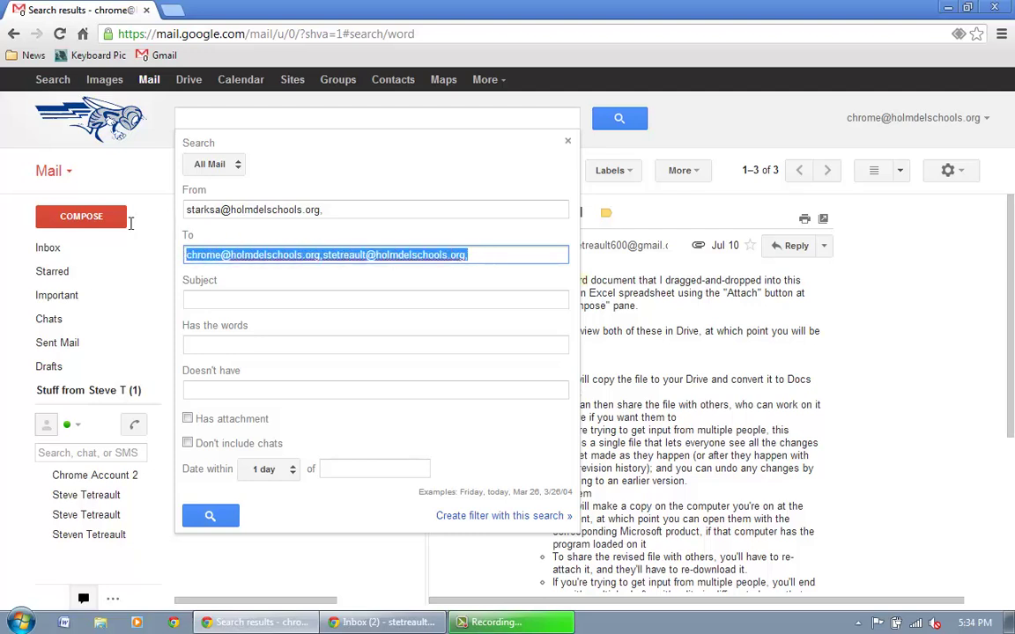
{"action": "key", "text": "BackSpace"}
{"action": "left_click", "coordinate": [403, 209]}
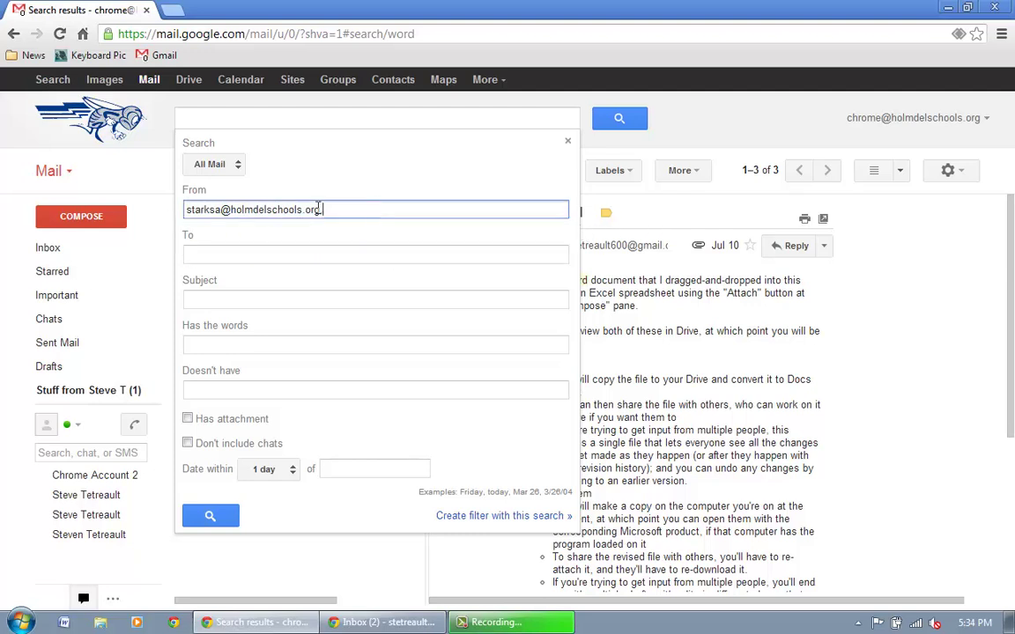
{"action": "key", "text": "ctrl+a"}
{"action": "key", "text": "BackSpace"}
- Enter "Word" as the Subject criterion and "angry" as the Has the words criterion
{"action": "left_click", "coordinate": [264, 300]}
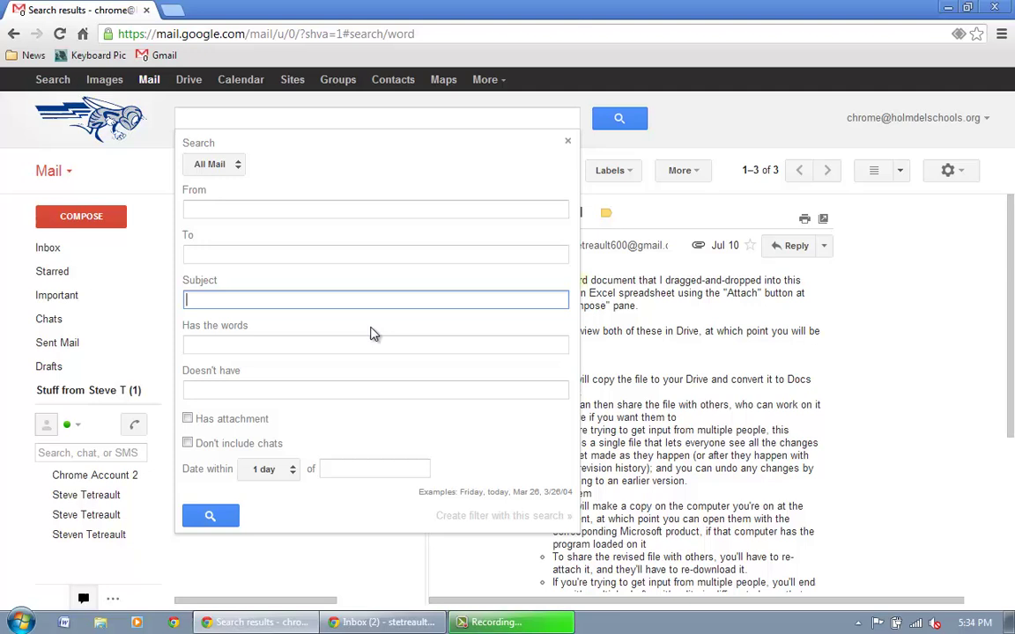
{"action": "type", "text": "Word"}
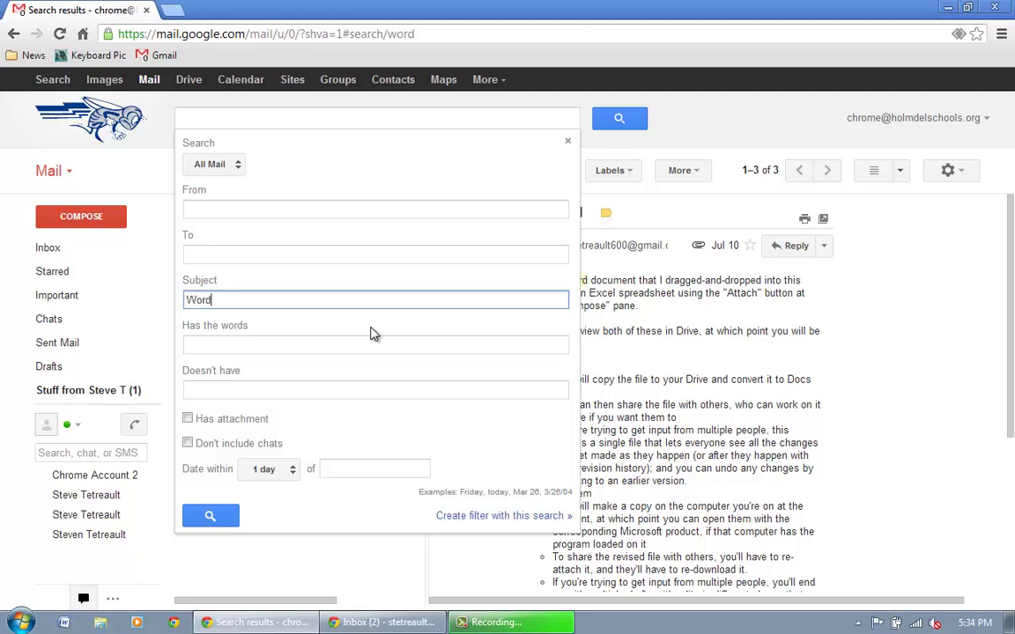
{"action": "left_click", "coordinate": [322, 346]}
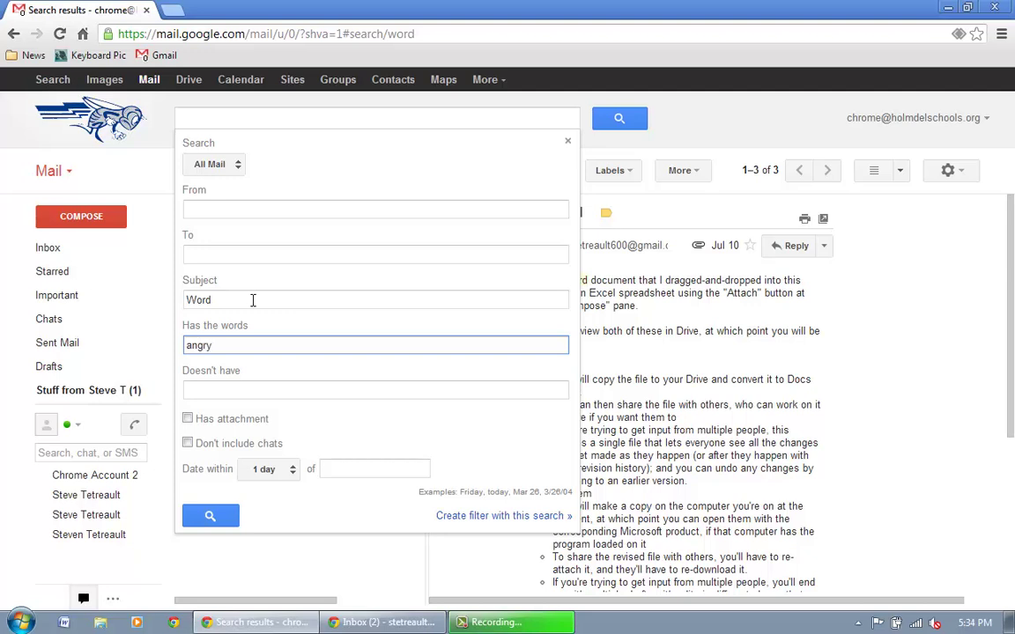
- Clear the Subject and Has the words search criteria
{"action": "left_click_drag", "start_coordinate": [253, 300], "coordinate": [140, 301]}
{"action": "key", "text": "BackSpace"}
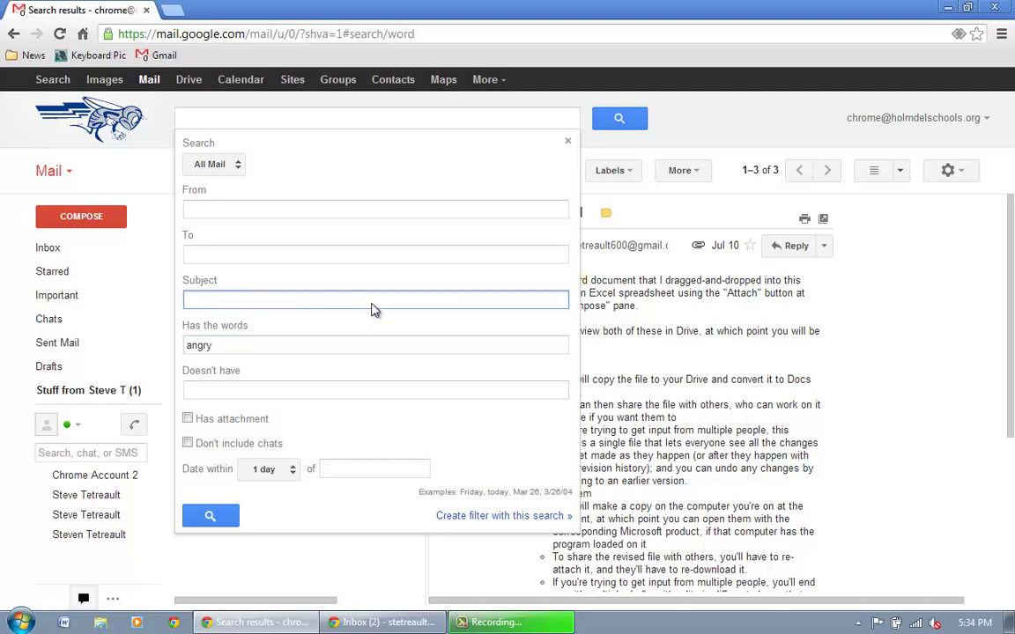
{"action": "double_click", "coordinate": [264, 344]}
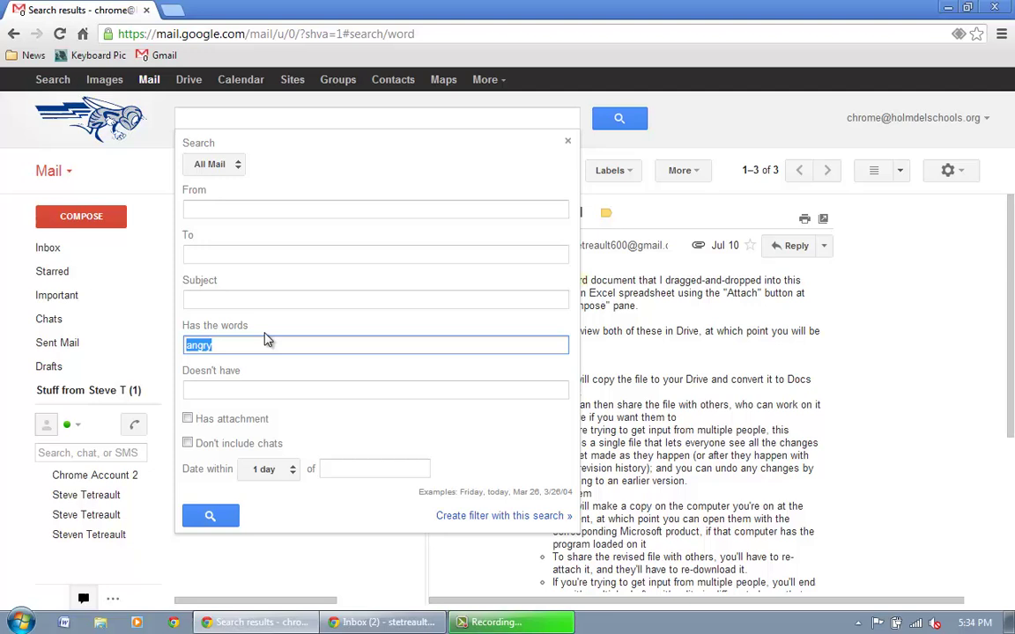
{"action": "key", "text": "BackSpace"}
- Restrict the search to messages with an attachment and remove that restriction again
{"action": "left_click", "coordinate": [306, 392]}
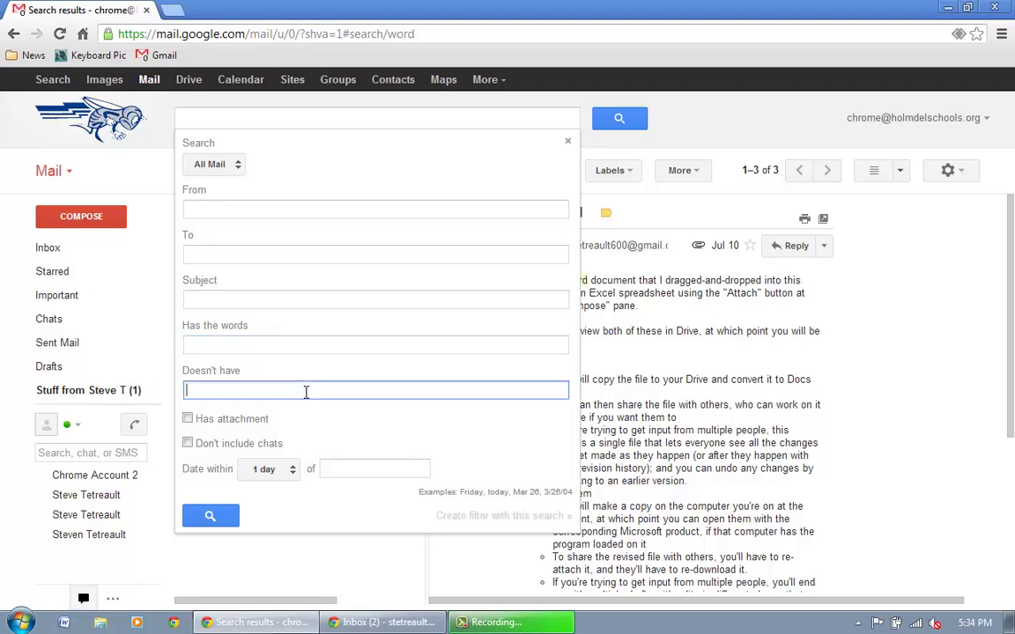
{"action": "left_click", "coordinate": [251, 209]}
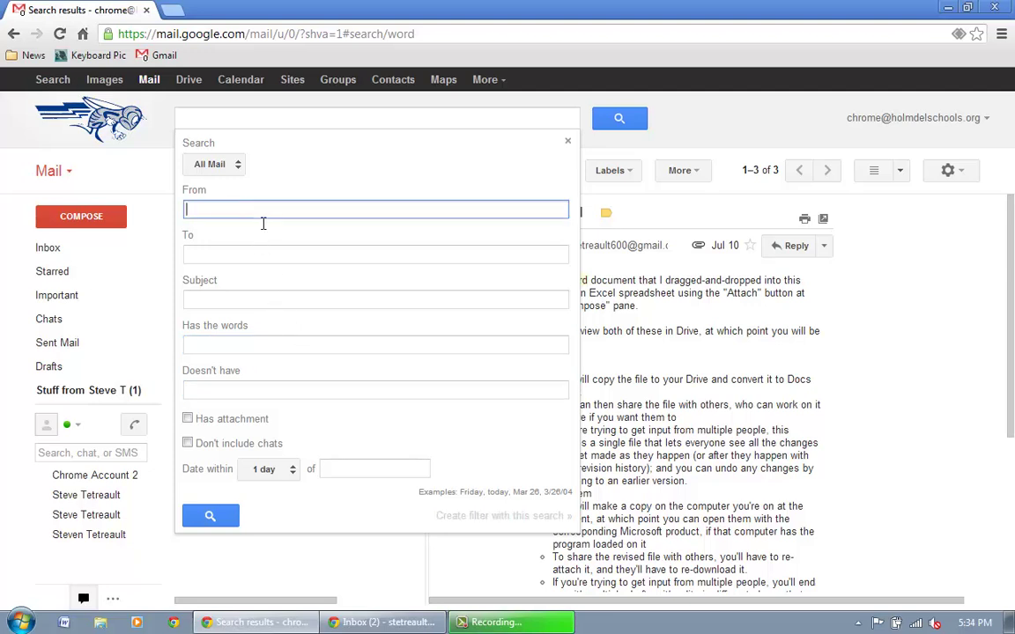
{"action": "left_click", "coordinate": [278, 391]}
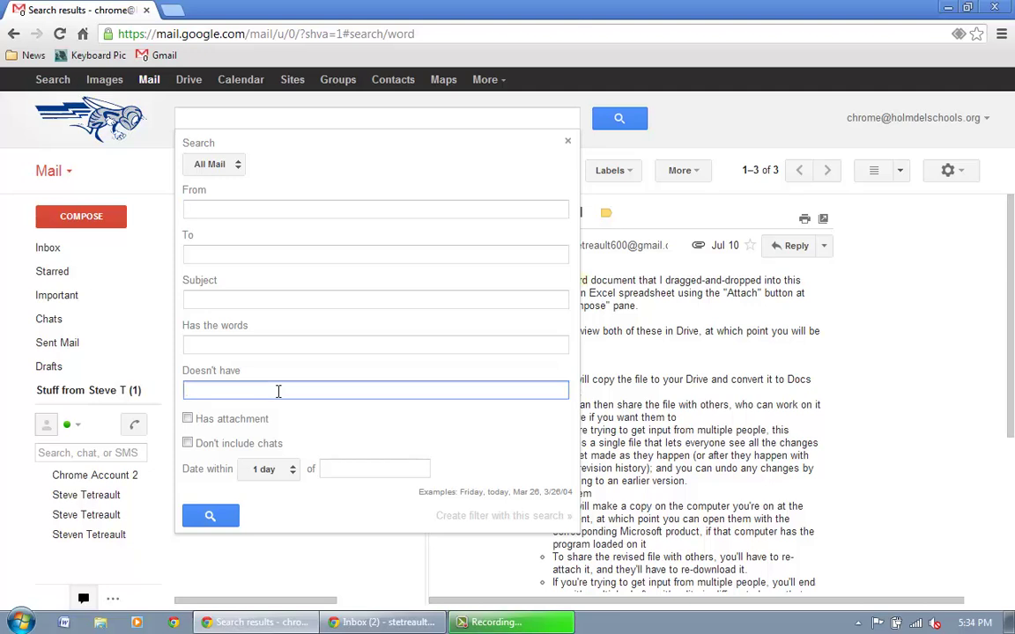
{"action": "left_click", "coordinate": [188, 419]}
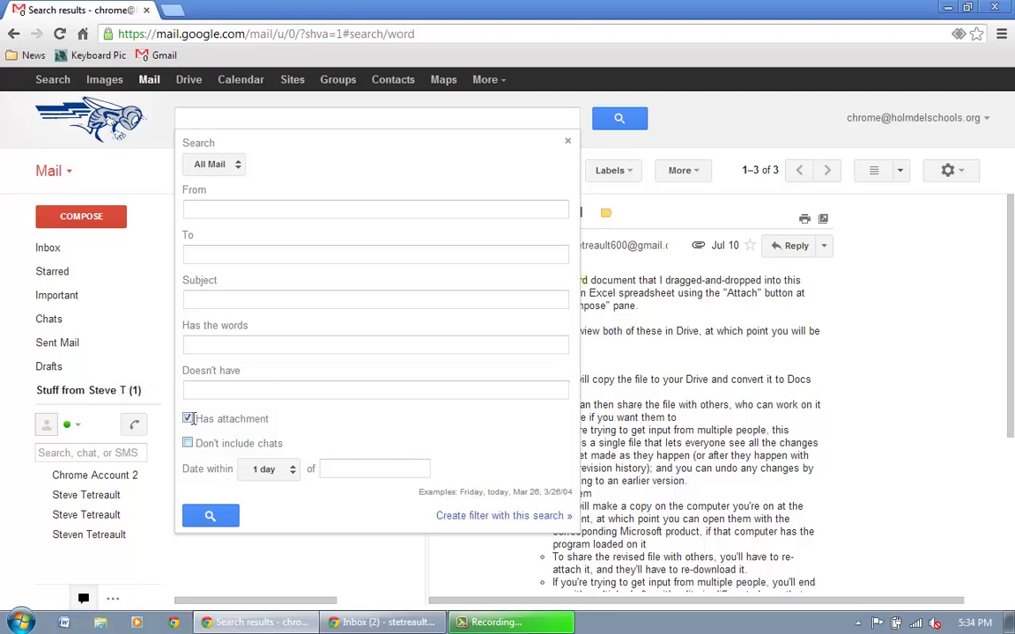
{"action": "left_click", "coordinate": [189, 420]}
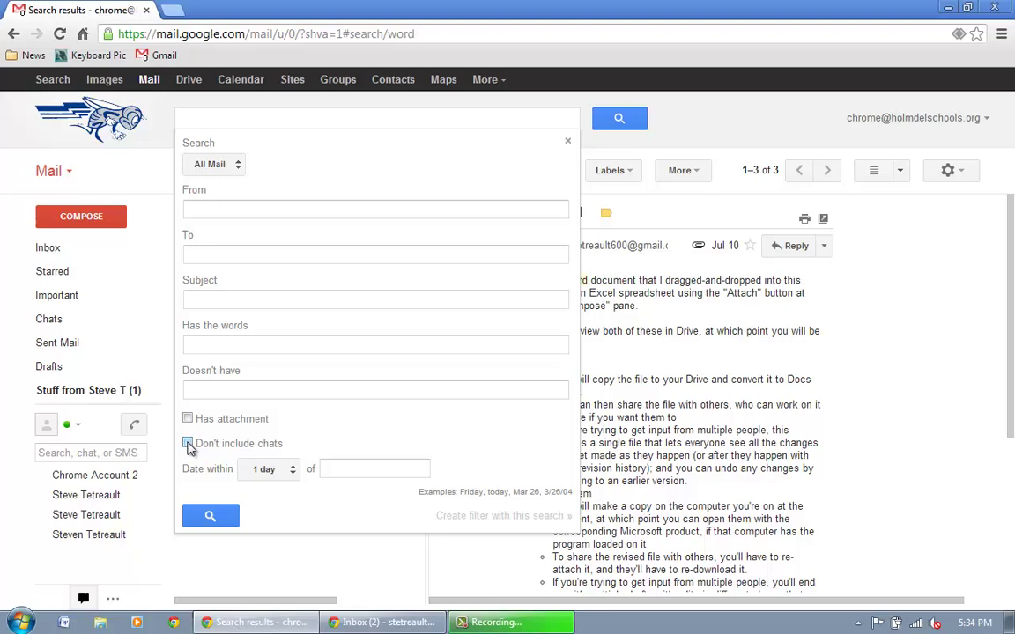
- Set the search date range to within 2 weeks of 6/26/13
{"action": "left_click", "coordinate": [269, 469]}
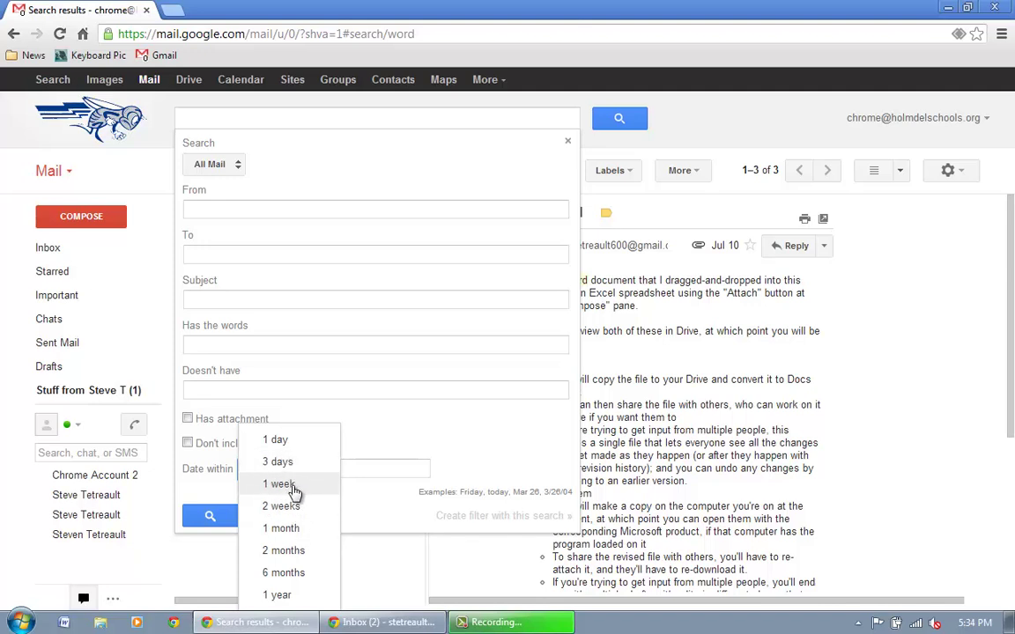
{"action": "left_click", "coordinate": [369, 471]}
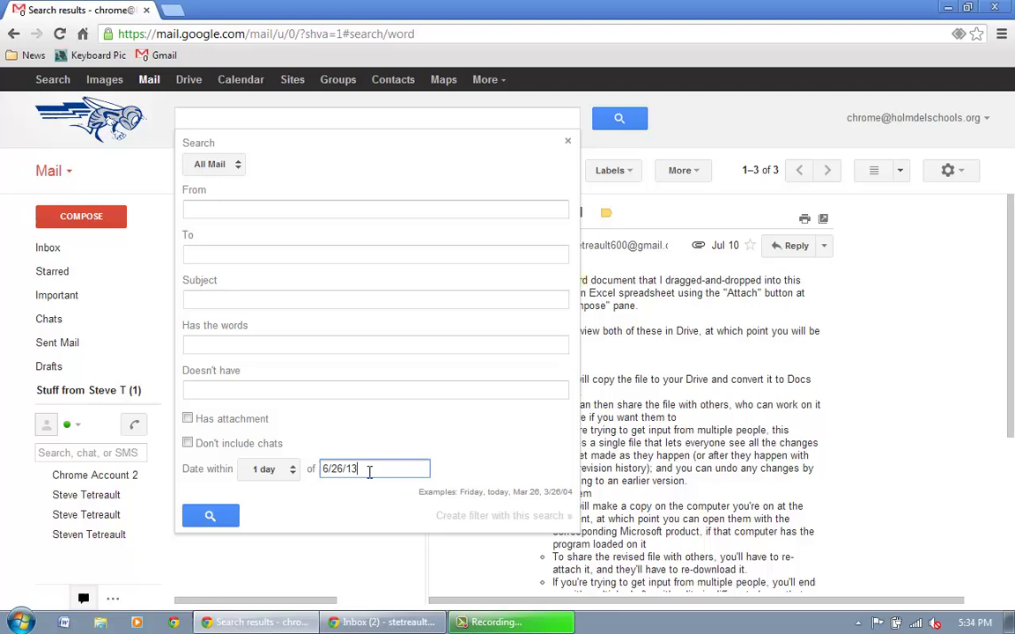
{"action": "left_click", "coordinate": [291, 471]}
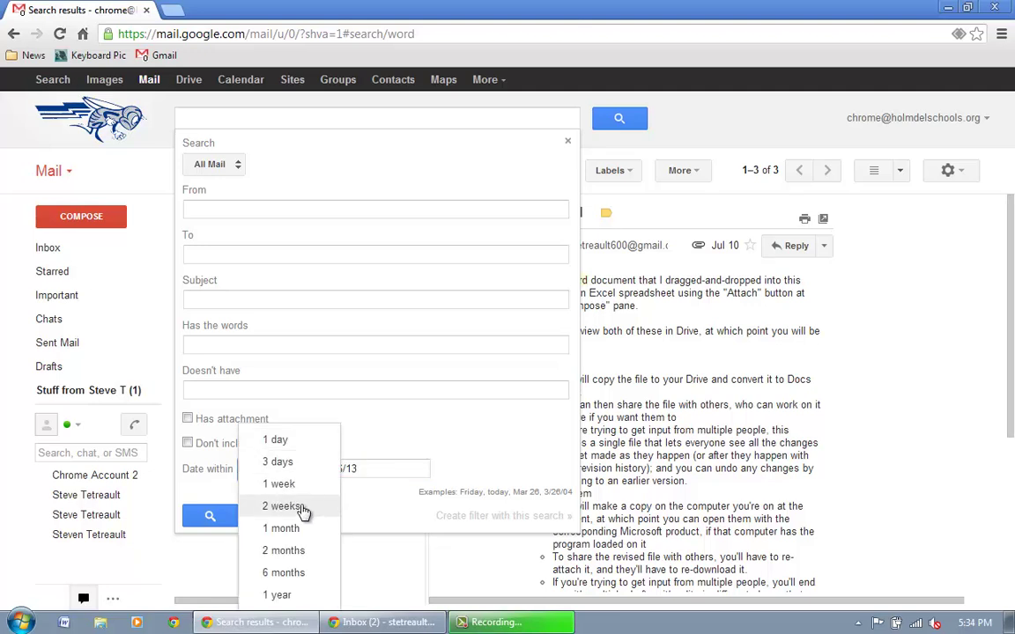
{"action": "left_click", "coordinate": [302, 510]}
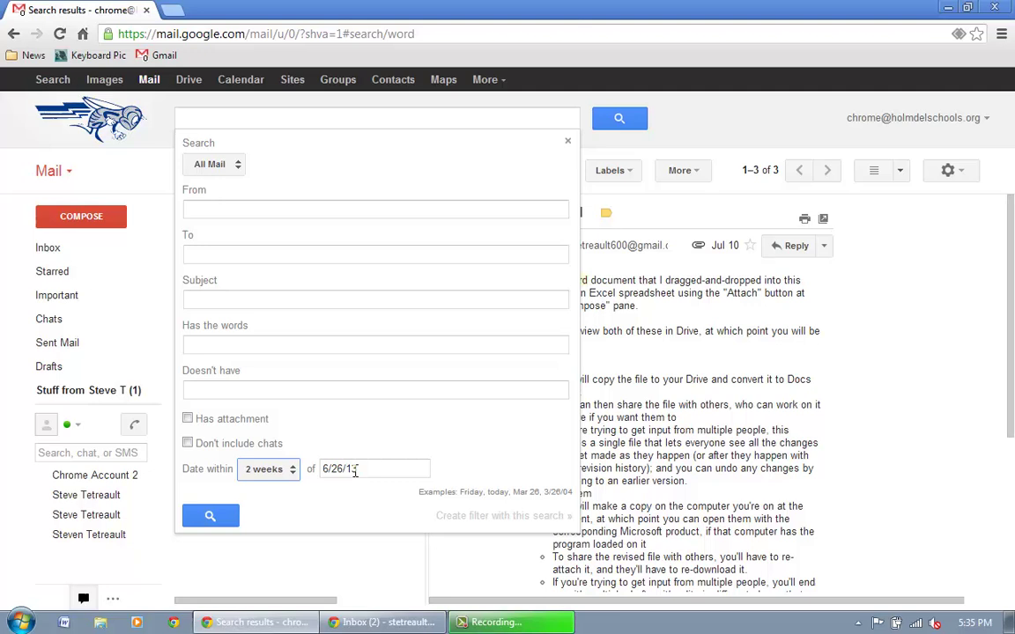
- Enter the contact's suggested e-mail address as the To criterion of the search
{"action": "left_click", "coordinate": [273, 255]}
{"action": "type", "text": "stet"}
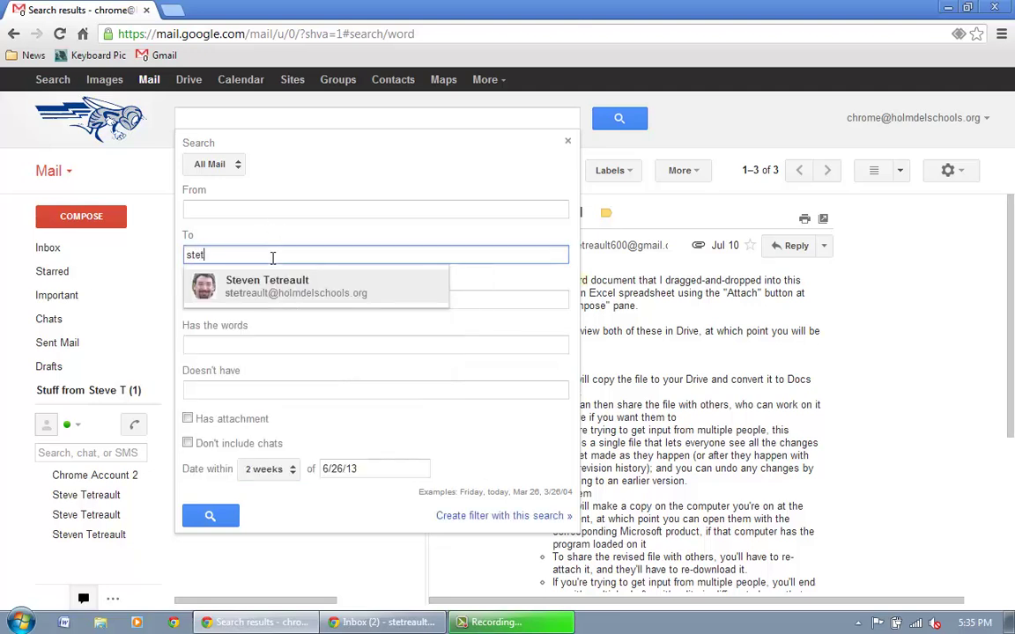
{"action": "key", "text": "Return"}
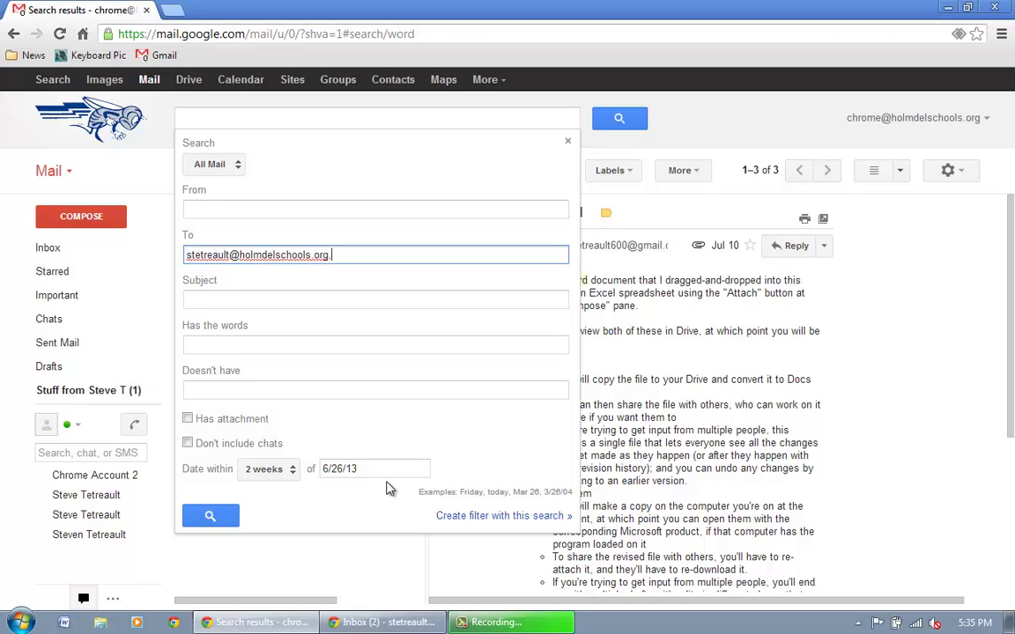
- View the filter actions offered for this search and return to the search options
{"action": "left_click", "coordinate": [467, 520]}
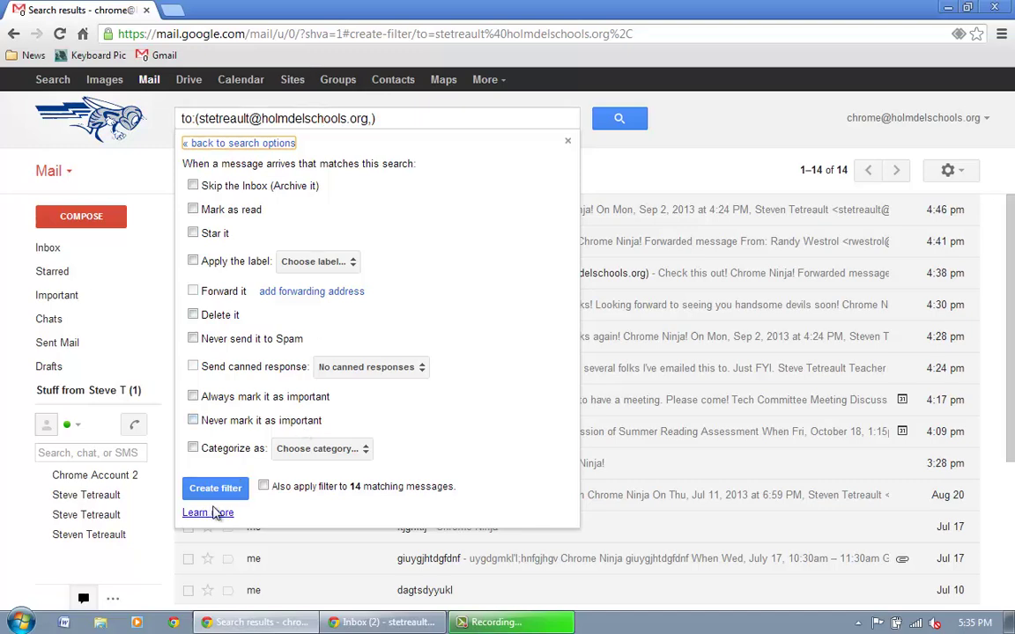
{"action": "left_click", "coordinate": [232, 143]}
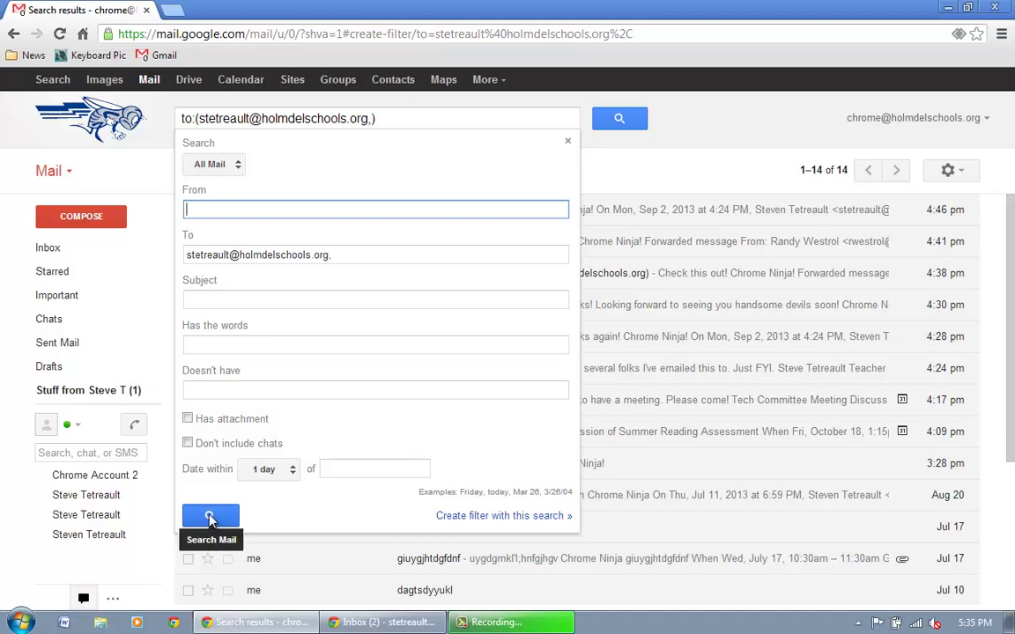
- Set the search date range to within 2 weeks of 6/26/13 and run the search
{"action": "left_click", "coordinate": [274, 469]}
{"action": "left_click", "coordinate": [295, 505]}
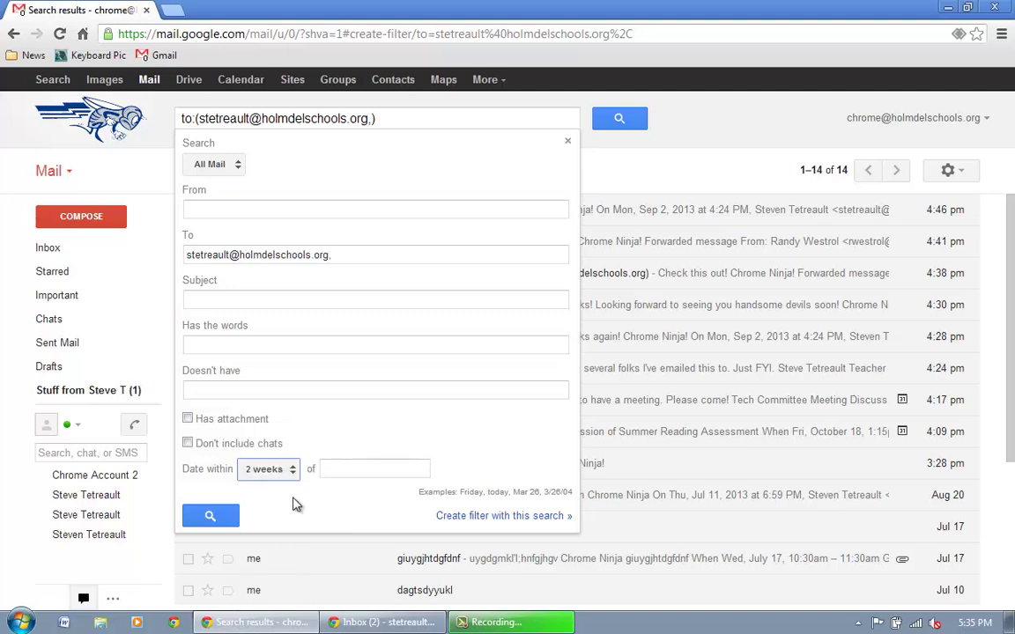
{"action": "left_click", "coordinate": [331, 469]}
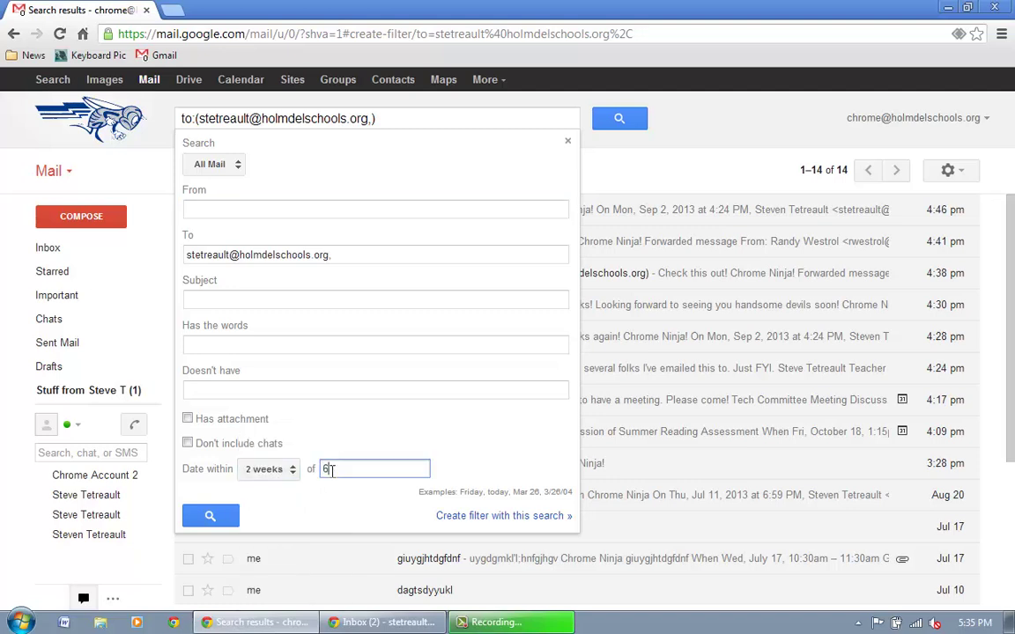
{"action": "type", "text": "6/26/13"}
{"action": "left_click", "coordinate": [331, 389]}
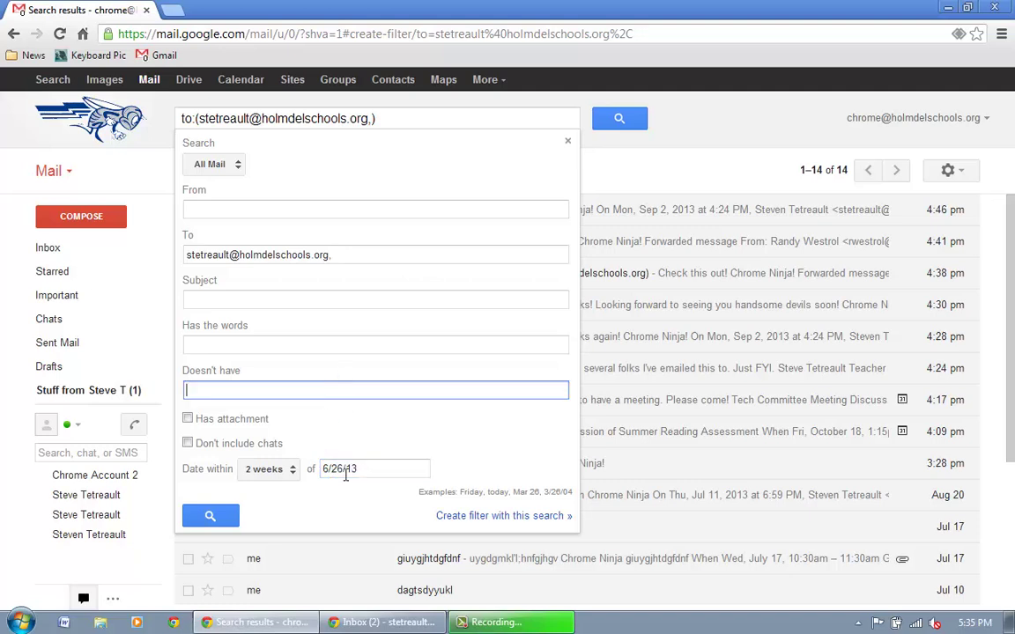
{"action": "left_click", "coordinate": [210, 517]}
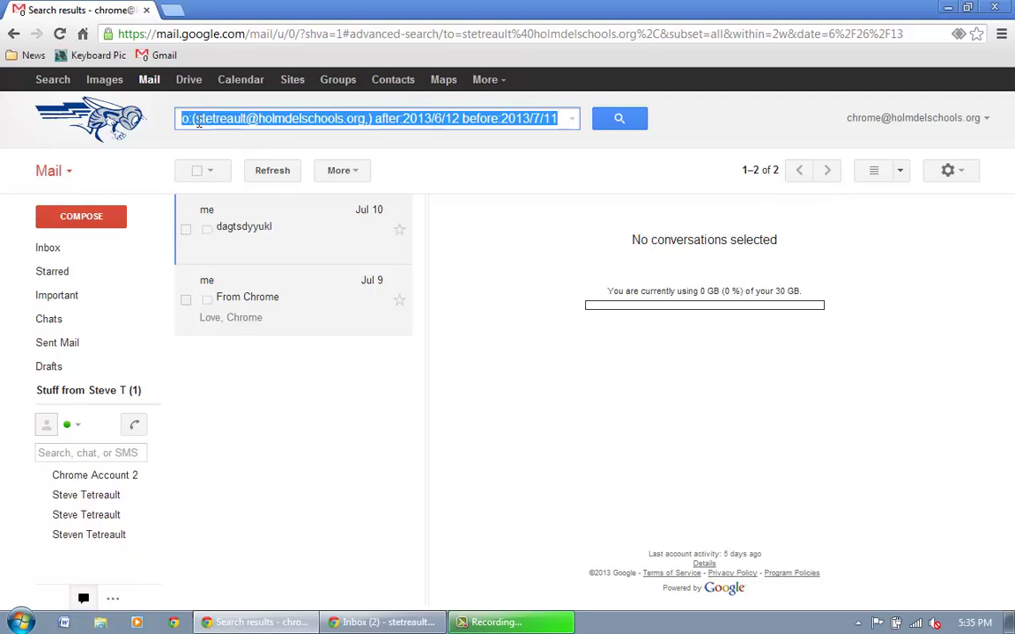
- Read through the generated search query from its To criterion to its before date, and open the "dagtsdyyukl" message in the results
{"action": "left_click", "coordinate": [321, 119]}
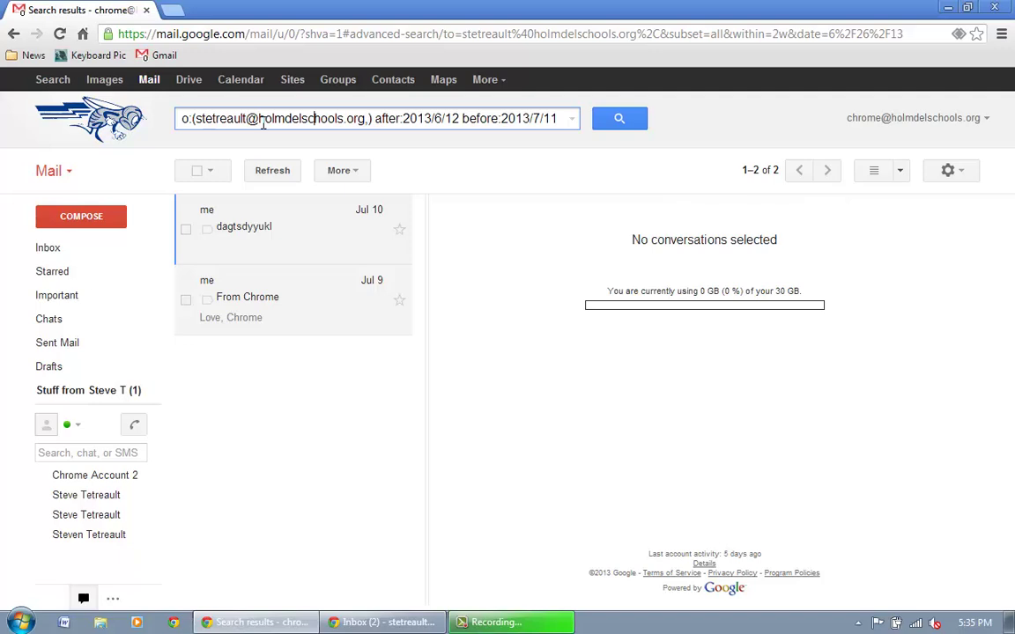
{"action": "key", "text": "Home"}
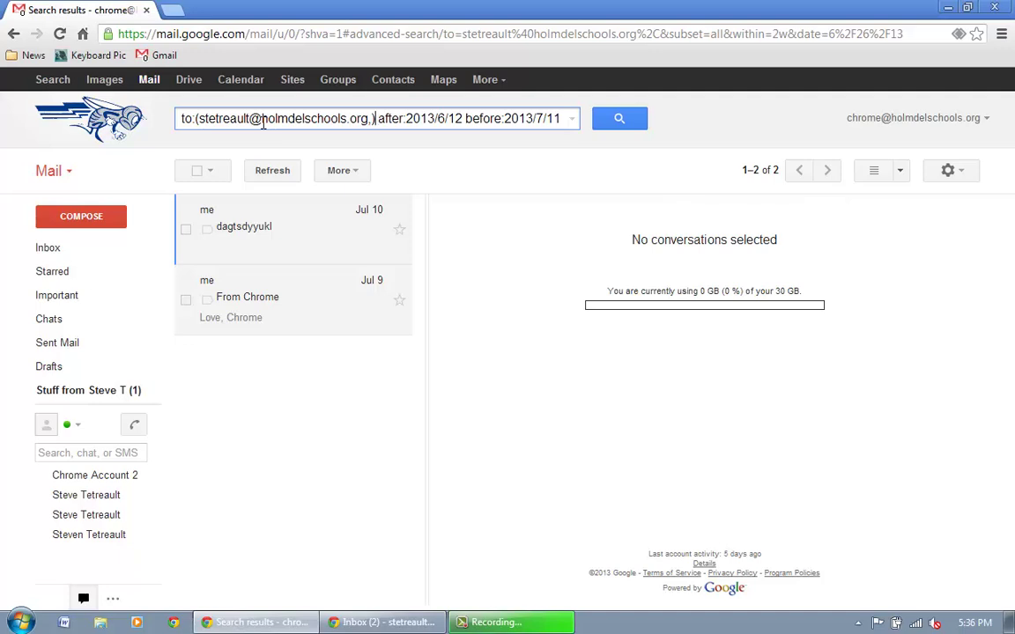
{"action": "key", "text": "Right"}
{"action": "key", "text": "Right"}
{"action": "key", "text": "Right"}
{"action": "key", "text": "Right"}
{"action": "key", "text": "Right"}
{"action": "key", "text": "Right"}
{"action": "key", "text": "Right"}
{"action": "key", "text": "Right"}
{"action": "key", "text": "Right"}
{"action": "key", "text": "Right"}
{"action": "key", "text": "Right"}
{"action": "key", "text": "Right"}
{"action": "key", "text": "Right"}
{"action": "key", "text": "Right"}
{"action": "key", "text": "Right"}
{"action": "key", "text": "Right"}
{"action": "key", "text": "Right"}
{"action": "key", "text": "Right"}
{"action": "key", "text": "Right"}
{"action": "key", "text": "Right"}
{"action": "key", "text": "Right"}
{"action": "key", "text": "Right"}
{"action": "key", "text": "Right"}
{"action": "key", "text": "Right"}
{"action": "key", "text": "Right"}
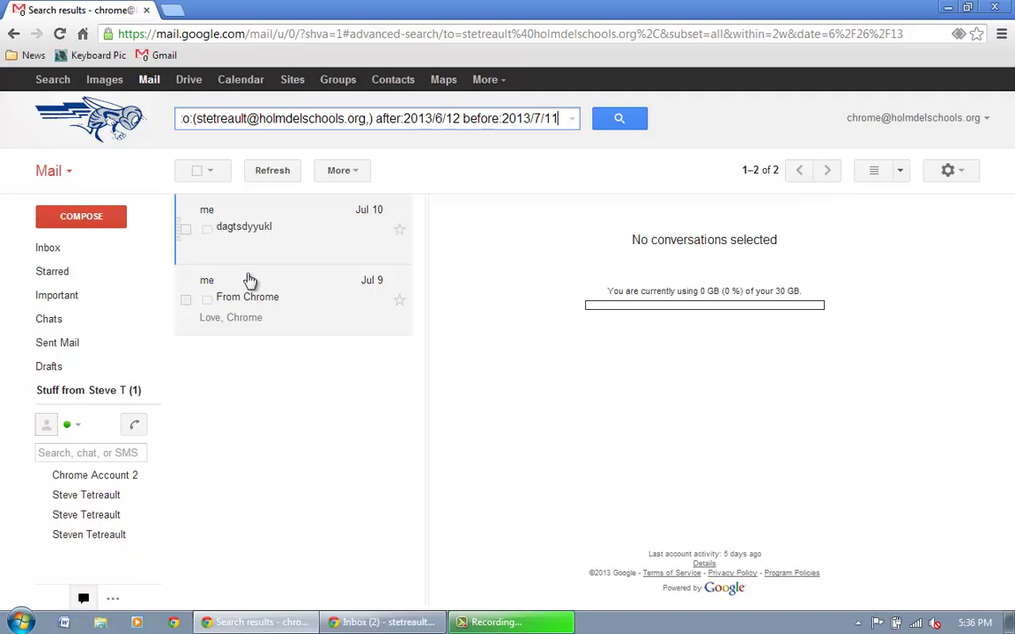
{"action": "key", "text": "Return"}
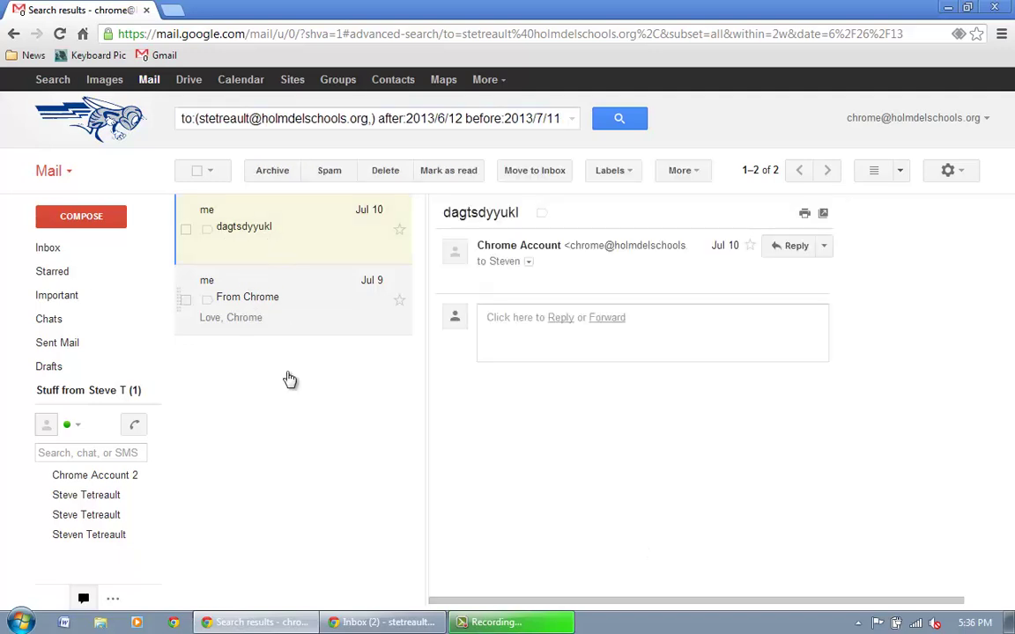
- In the inbox, apply the Google Info label to the "GAFE Highlights - Presentation" message and remove its Inbox label
{"action": "left_click", "coordinate": [81, 251]}
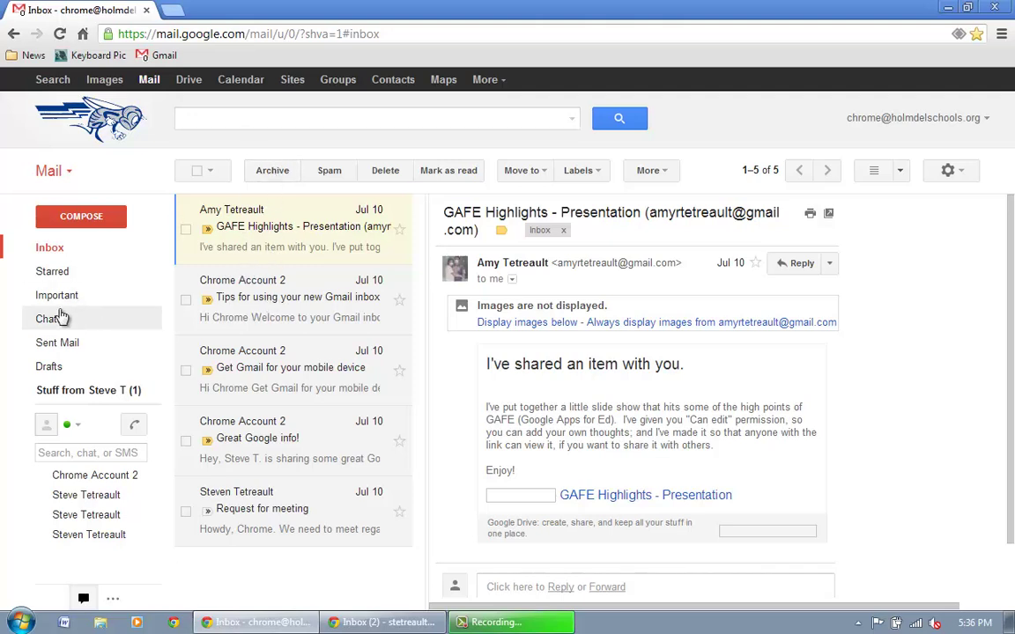
{"action": "mouse_move", "coordinate": [65, 323]}
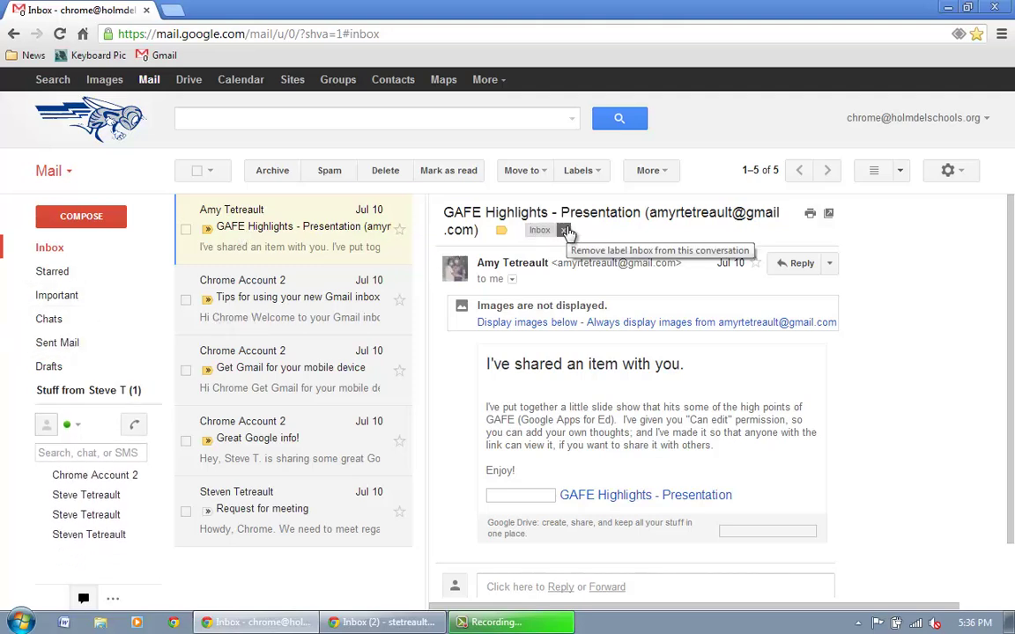
{"action": "left_click", "coordinate": [593, 172]}
{"action": "type", "text": "Googl"}
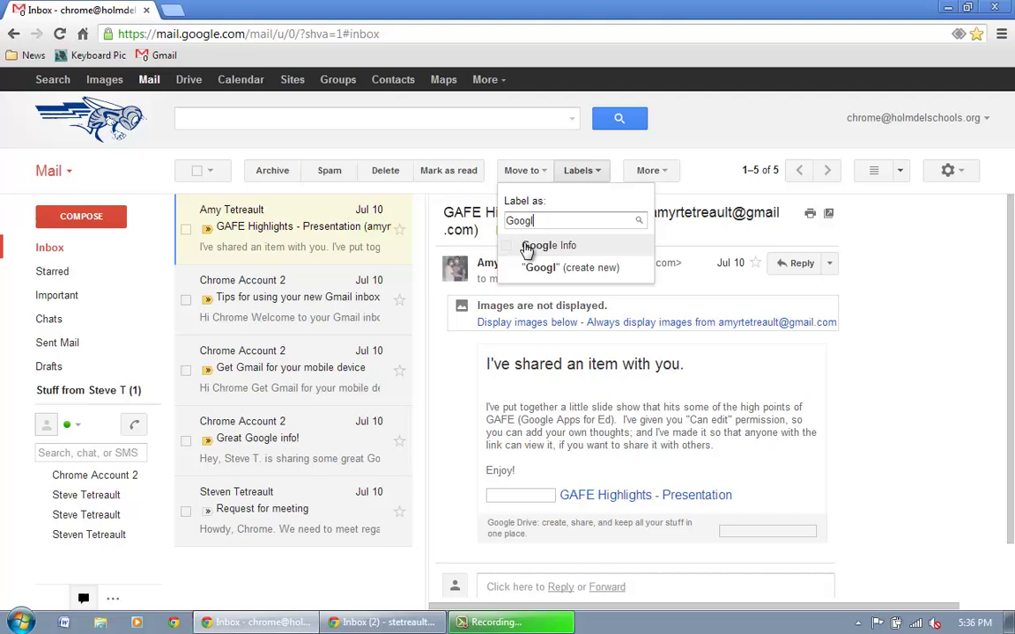
{"action": "left_click", "coordinate": [520, 246]}
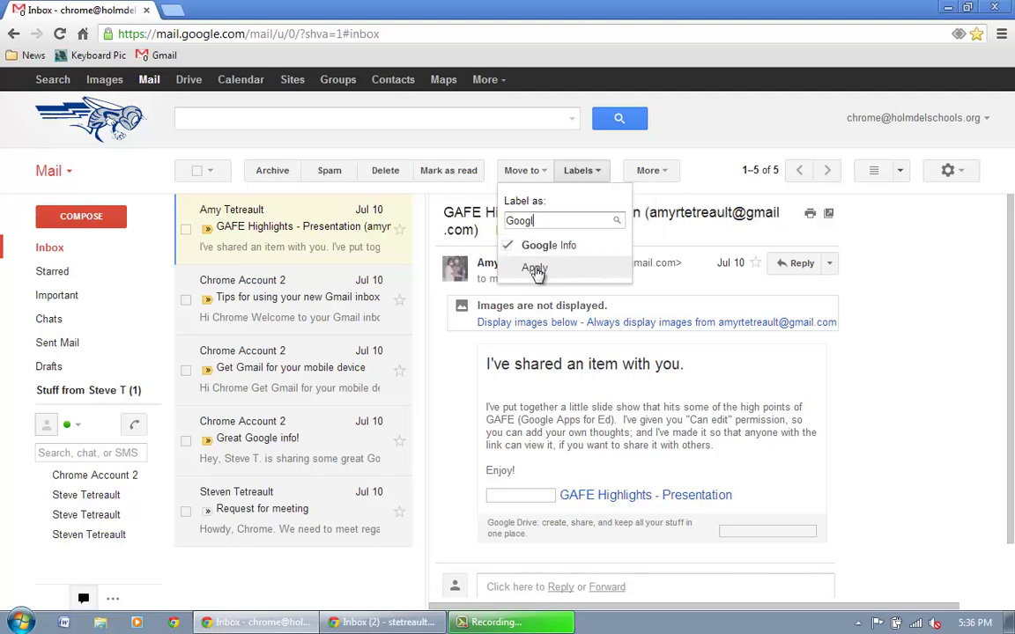
{"action": "left_click", "coordinate": [564, 273]}
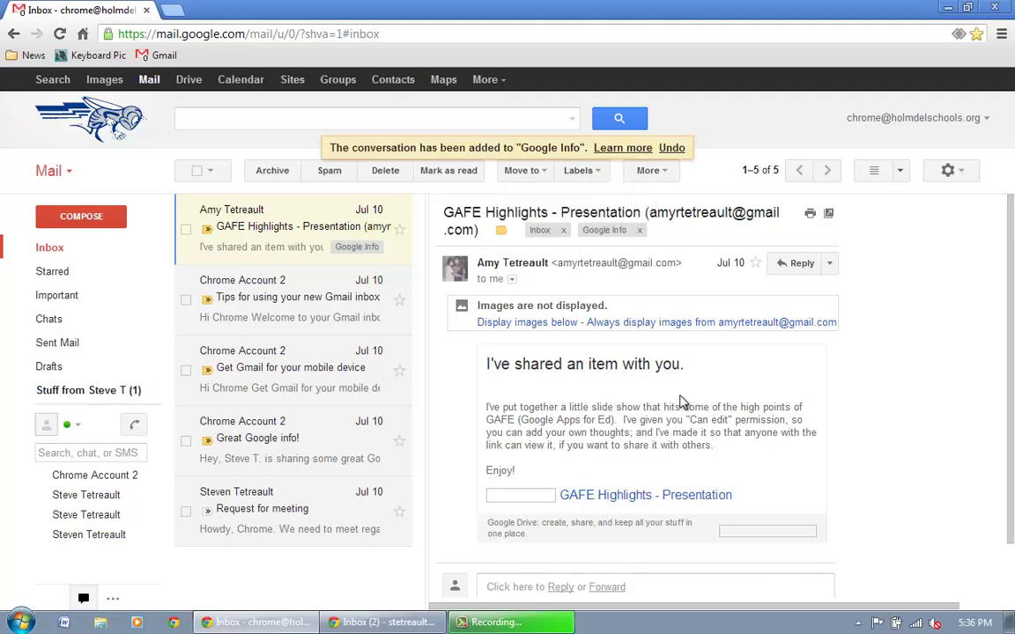
{"action": "left_click", "coordinate": [563, 231]}
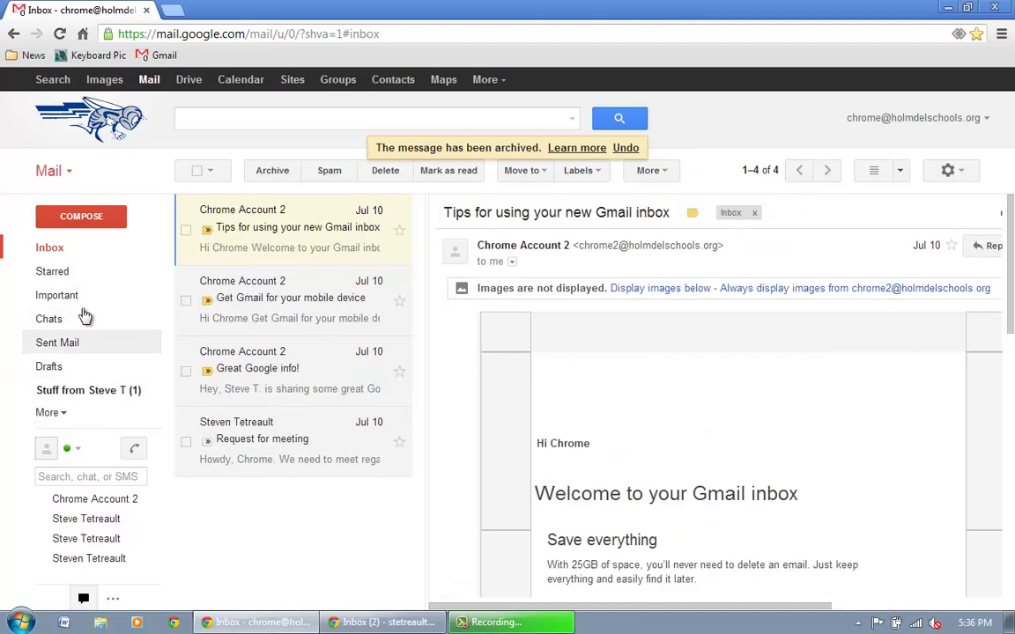
- View the messages filed under the Google Info label and return to the inbox
{"action": "left_click", "coordinate": [58, 413]}
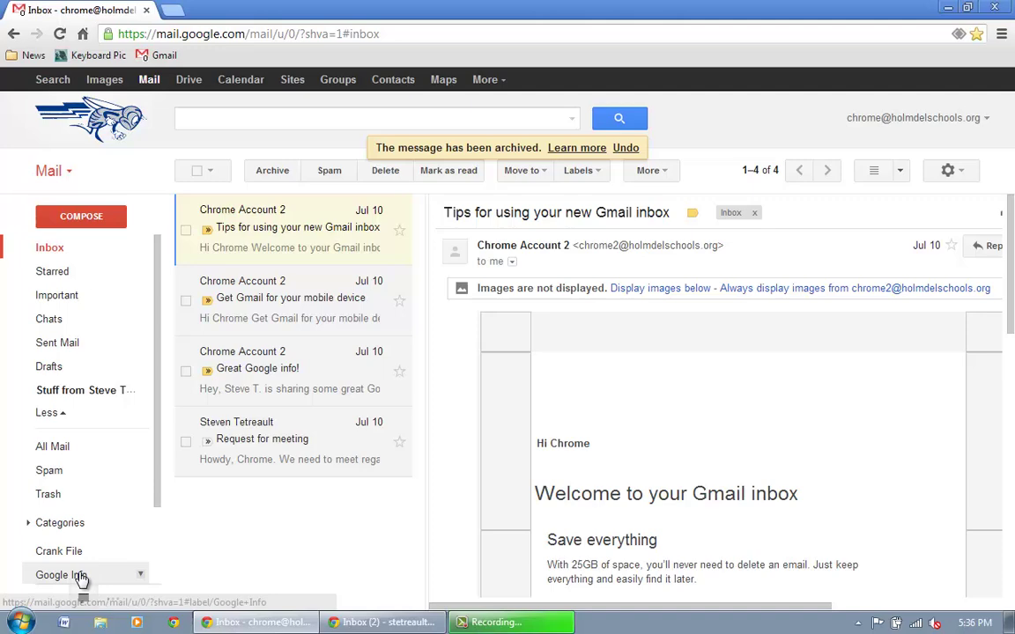
{"action": "left_click", "coordinate": [78, 574]}
{"action": "left_click", "coordinate": [267, 247]}
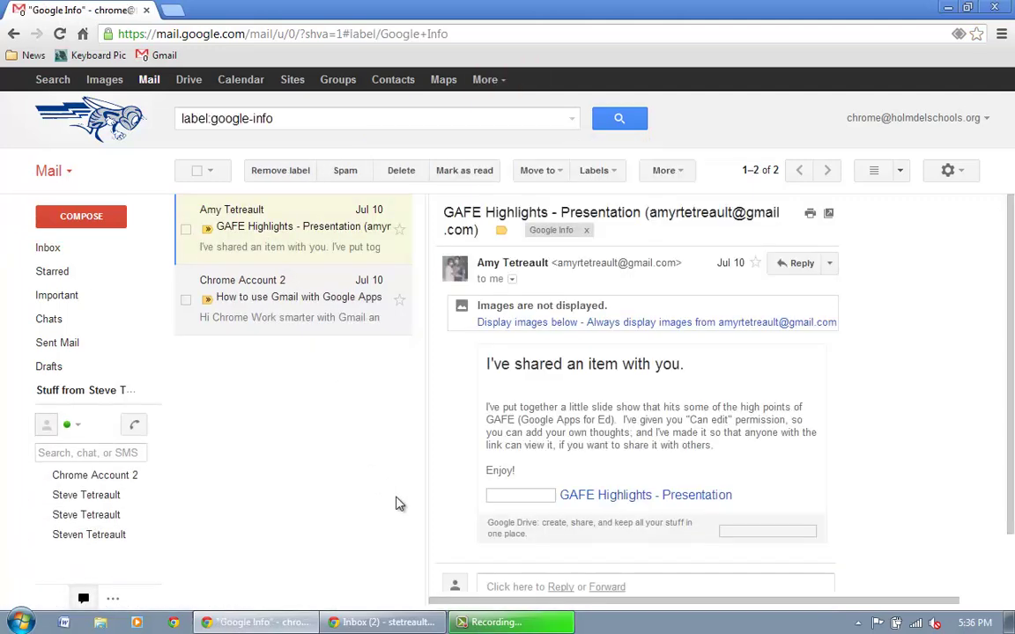
{"action": "left_click", "coordinate": [48, 247]}
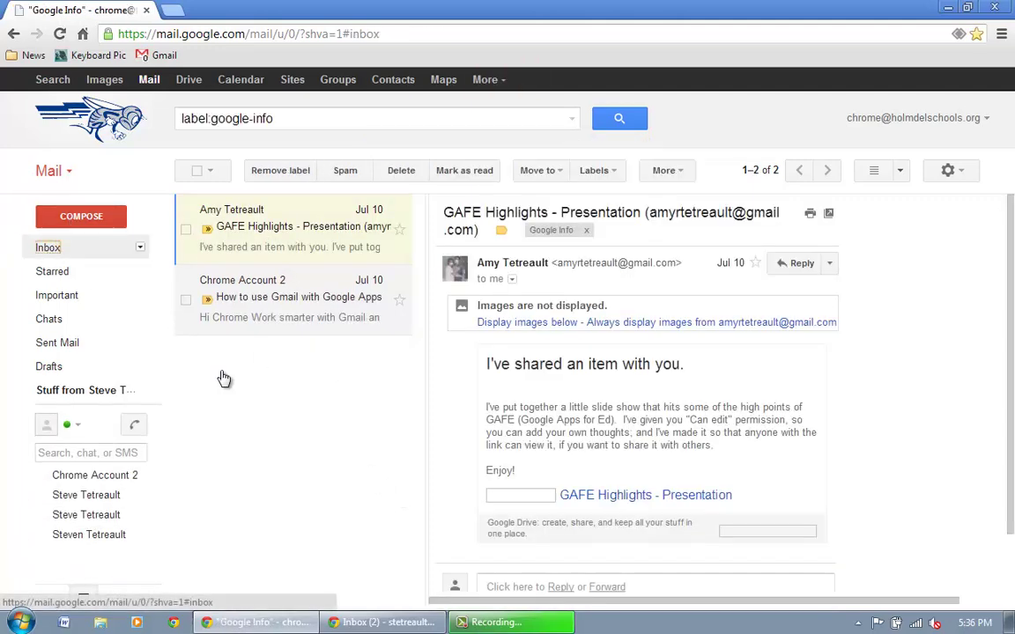